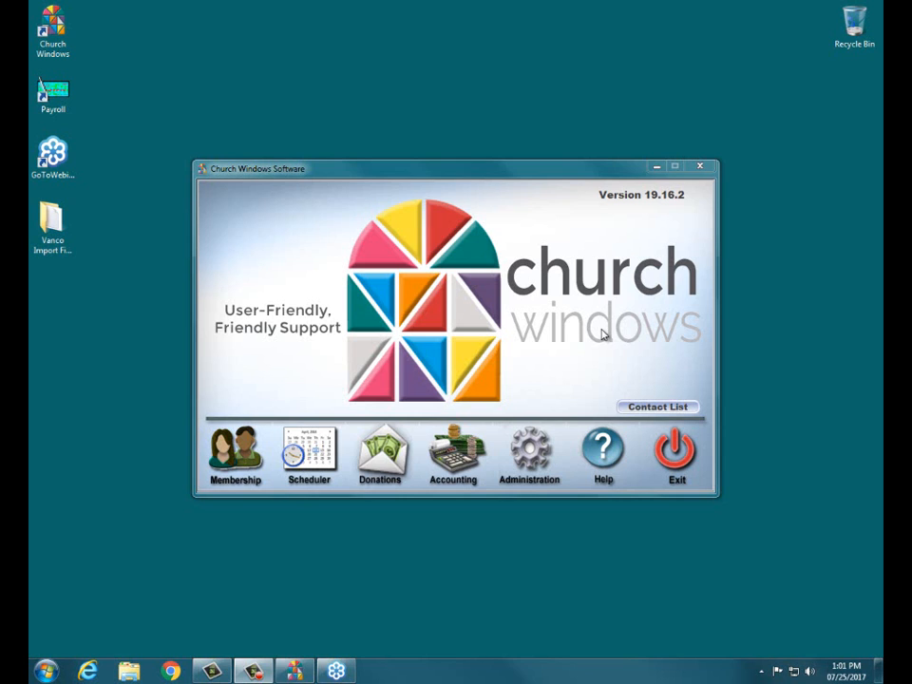
- Open the Donations module from the Church Windows main window
click(378, 454)
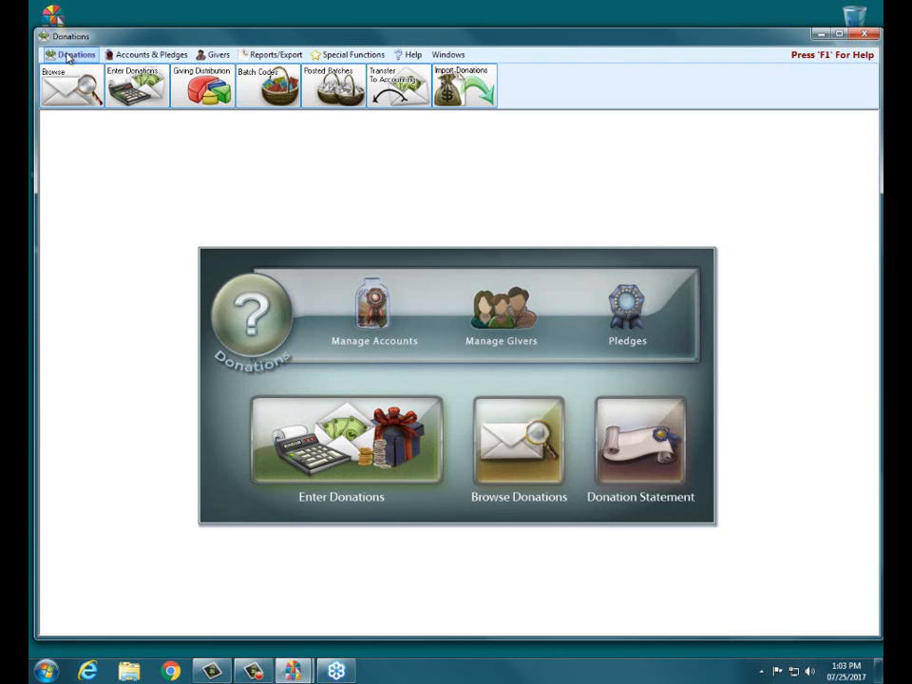
- Open Transfer Donations to Accounting and show each giving account's default debit and credit links
click(397, 98)
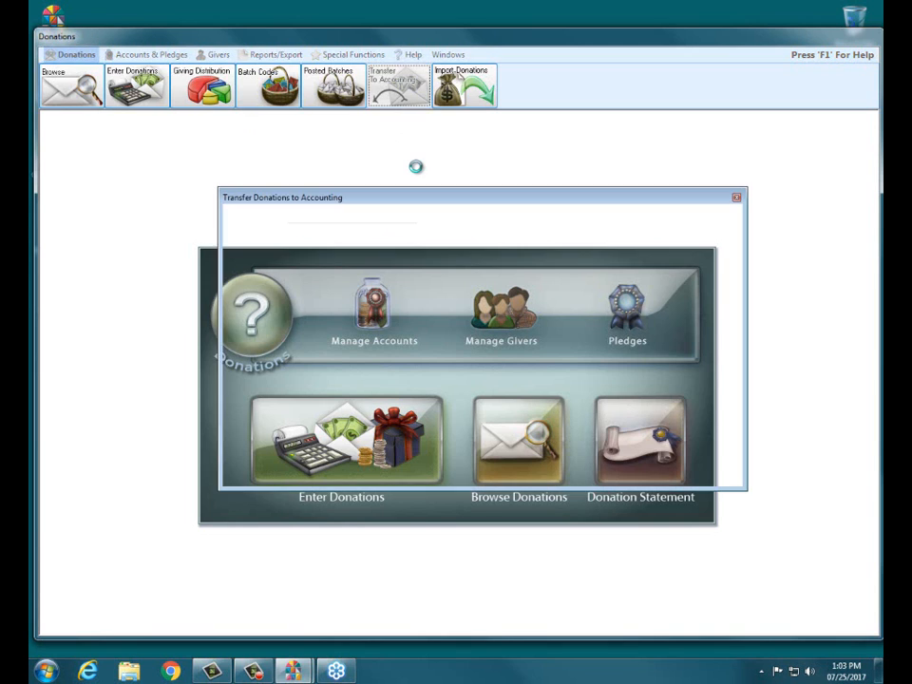
drag(413, 199, 370, 165)
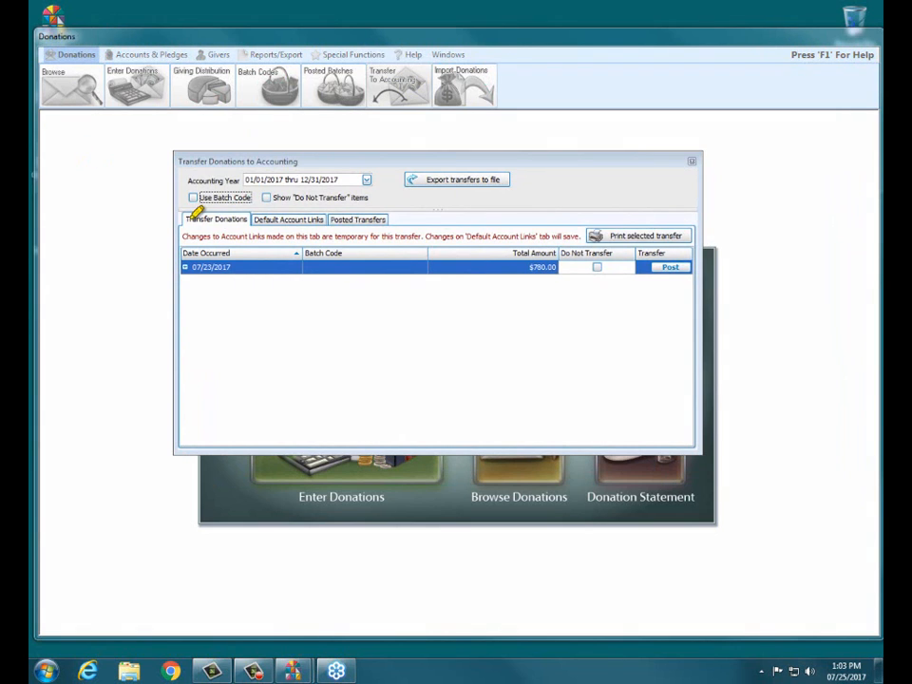
drag(188, 219, 239, 216)
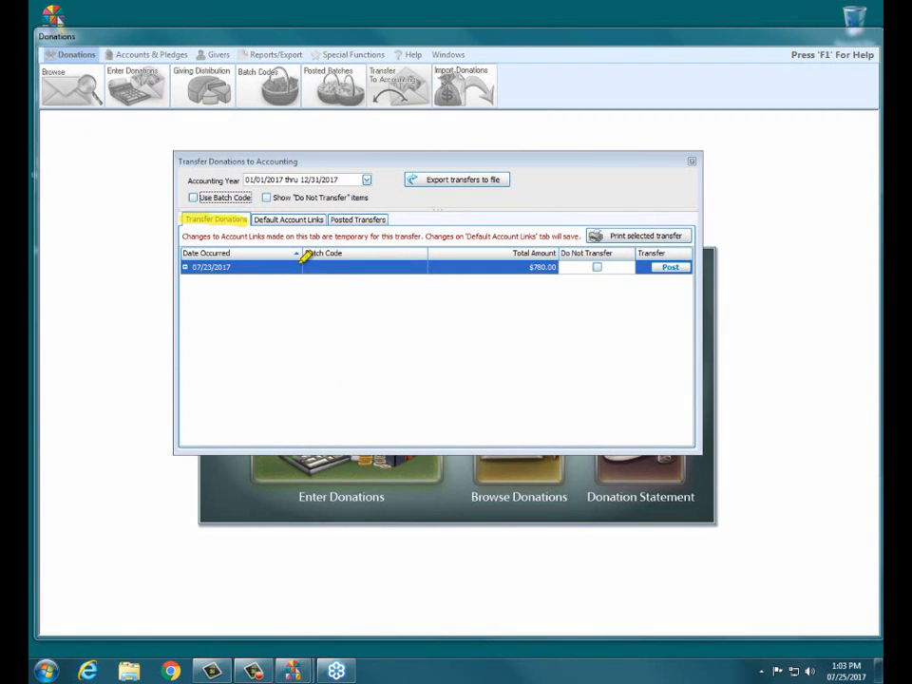
drag(330, 221, 388, 216)
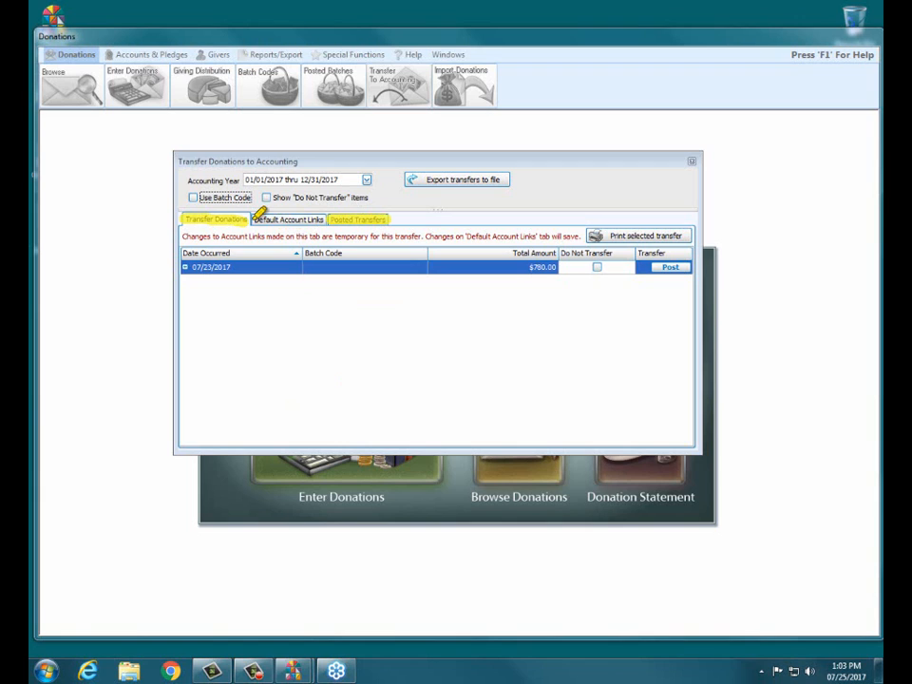
drag(255, 219, 324, 220)
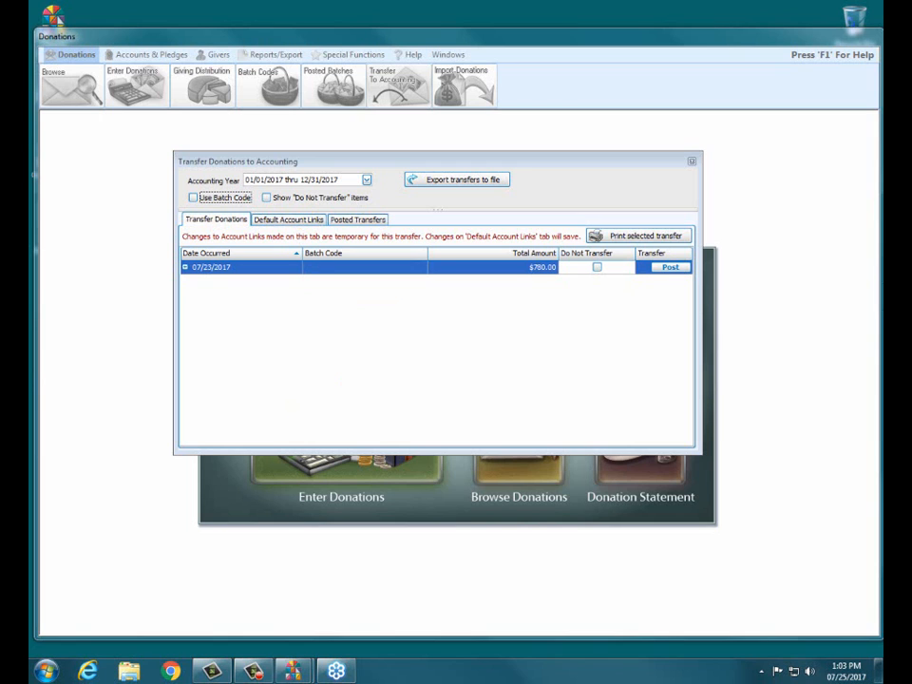
click(288, 220)
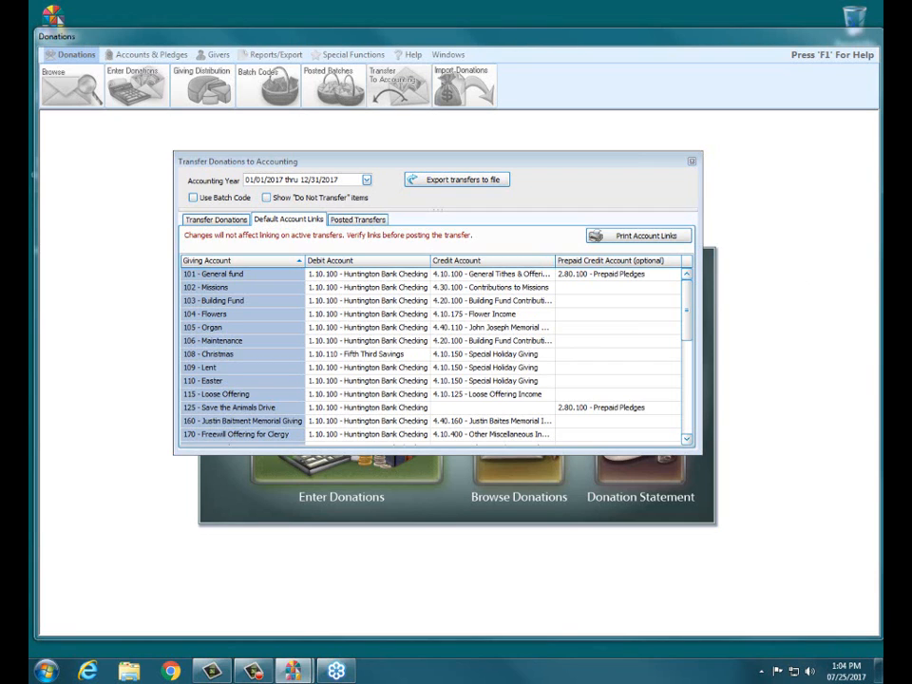
drag(310, 258, 384, 258)
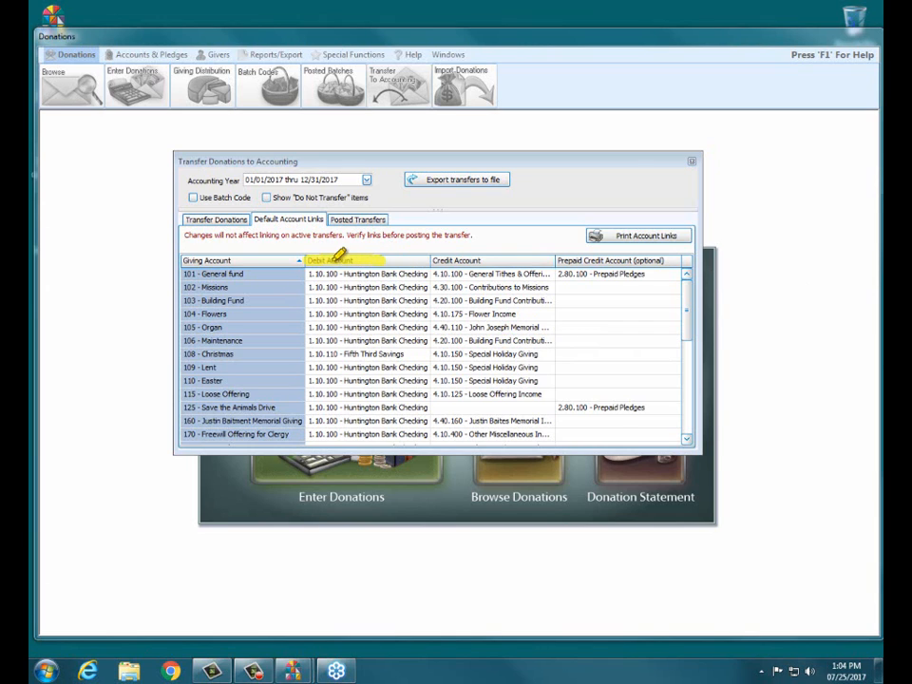
drag(433, 261, 481, 260)
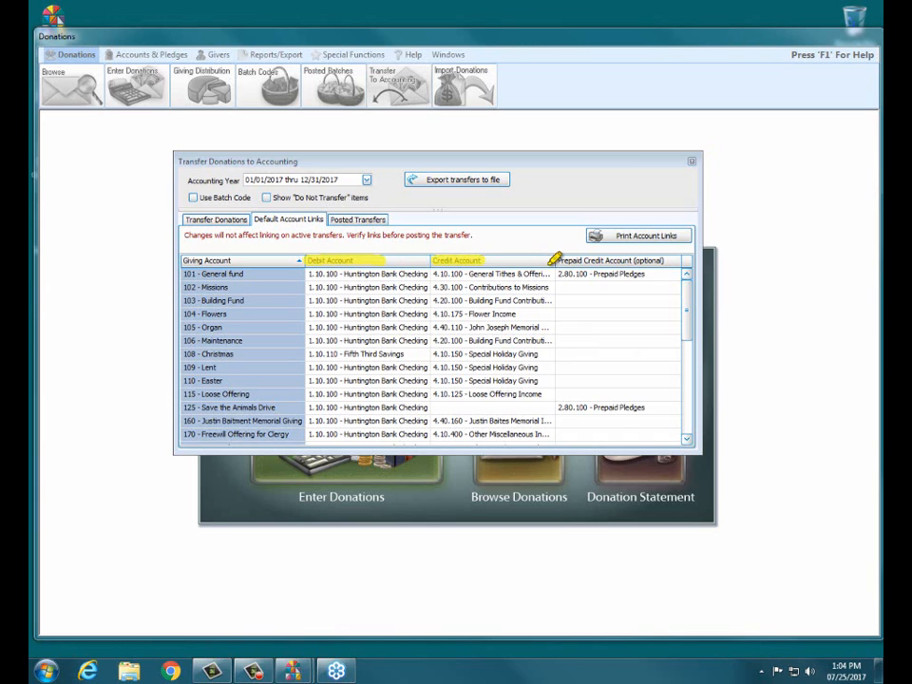
drag(551, 260, 667, 260)
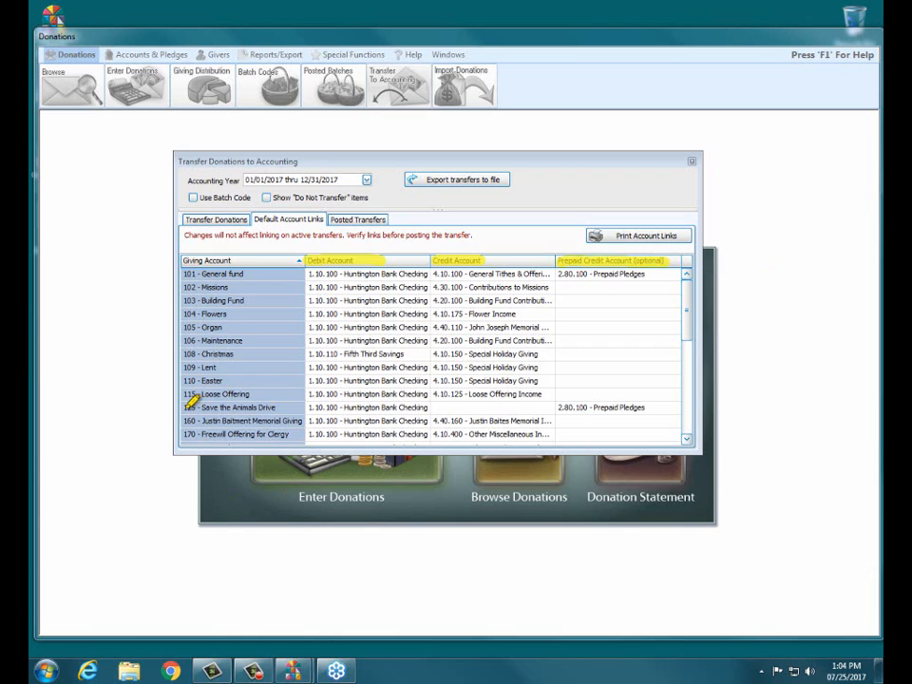
drag(183, 407, 276, 406)
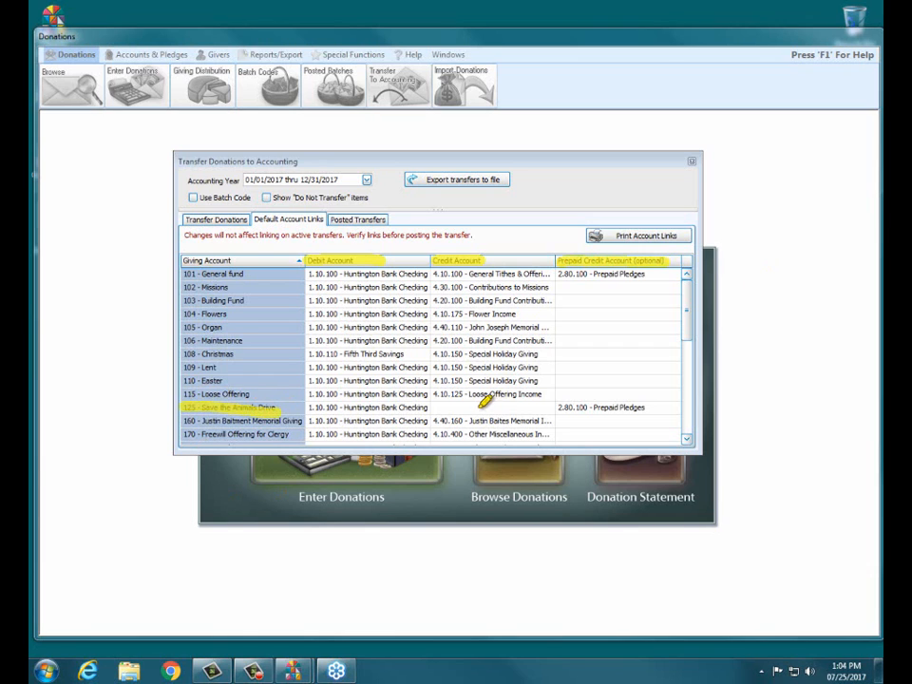
drag(435, 407, 562, 406)
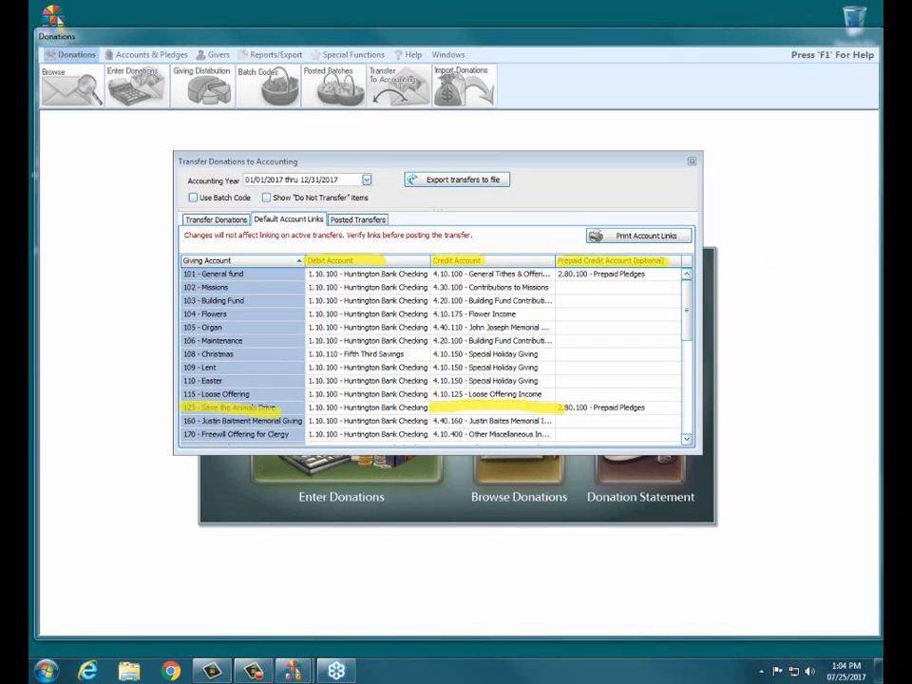
key(Escape)
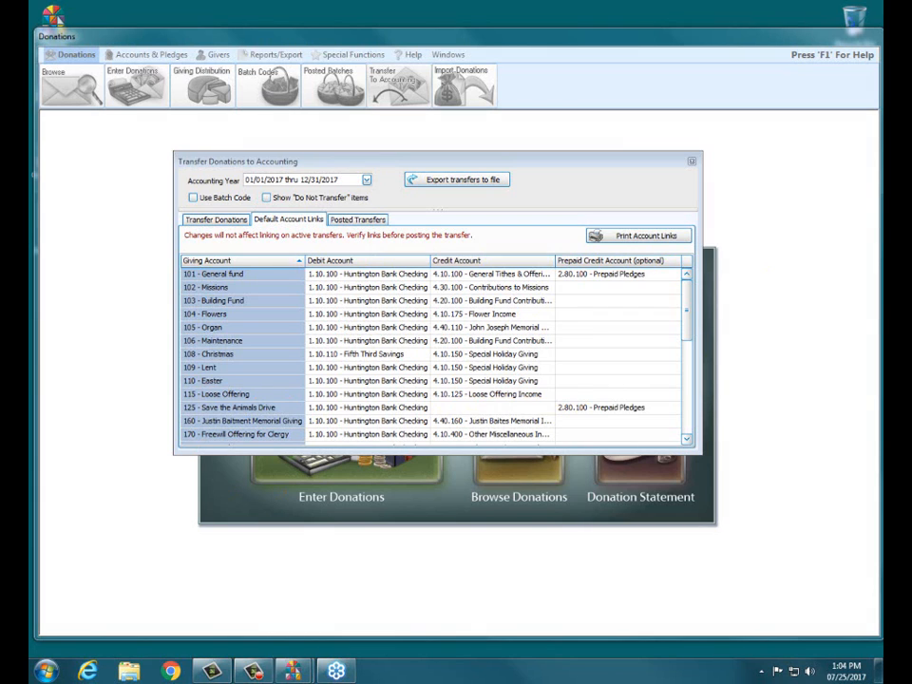
click(239, 276)
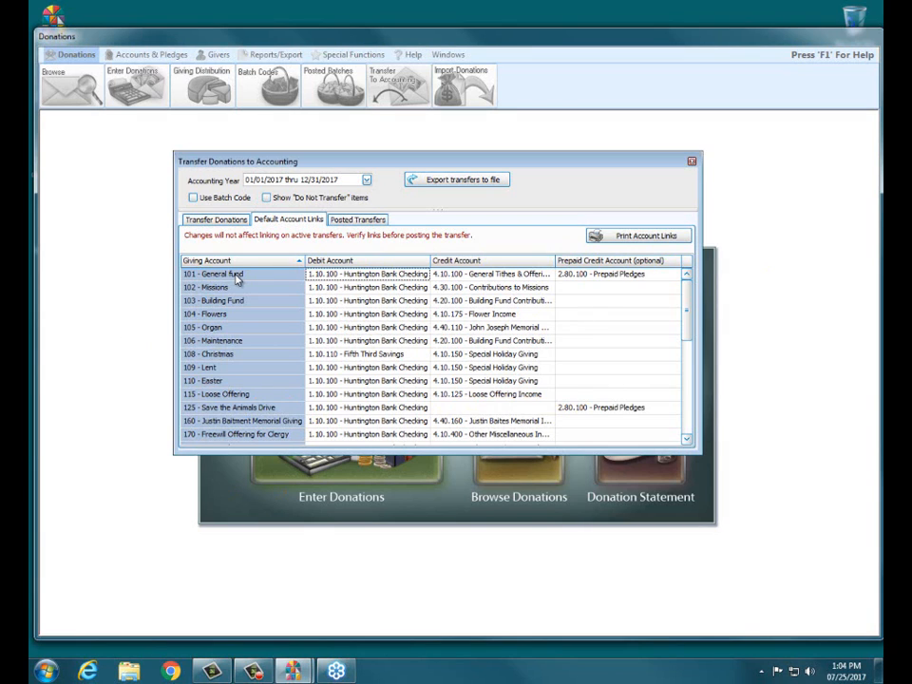
click(380, 274)
click(413, 273)
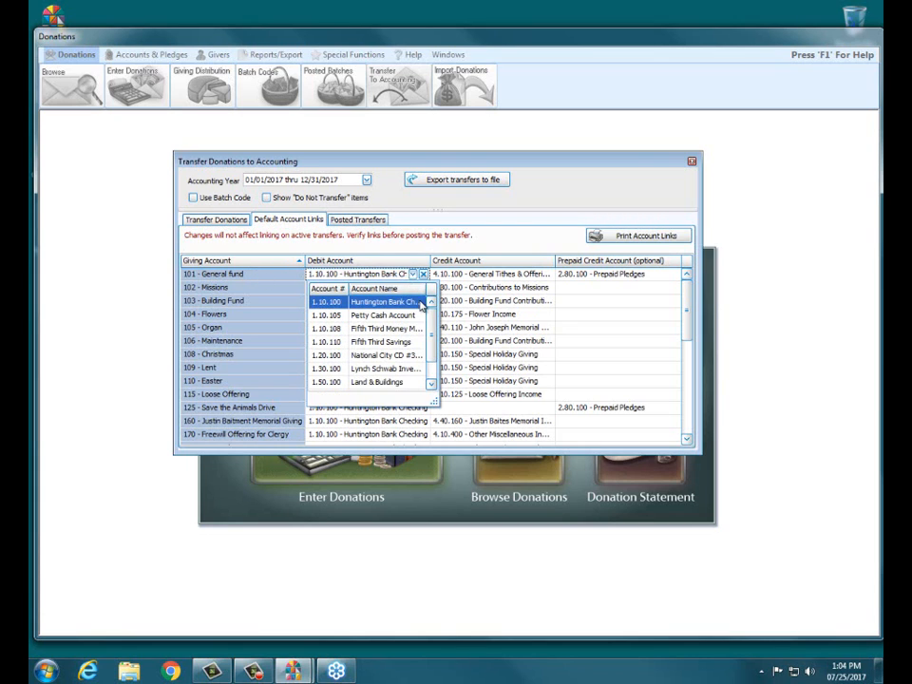
mouse_move(430, 316)
mouse_down()
mouse_move(430, 342)
mouse_move(432, 300)
mouse_up()
click(393, 253)
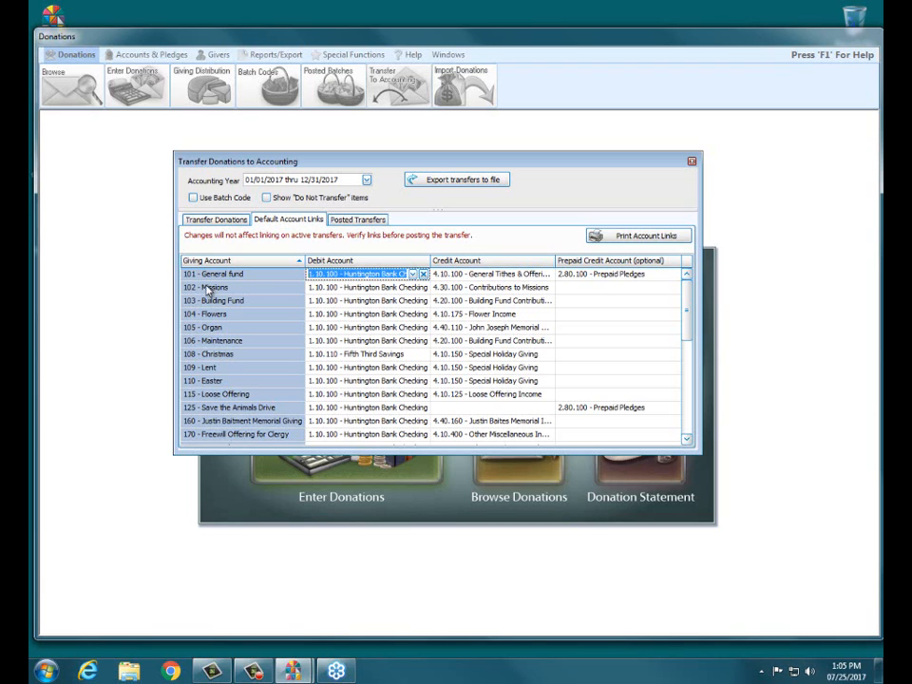
double_click(57, 21)
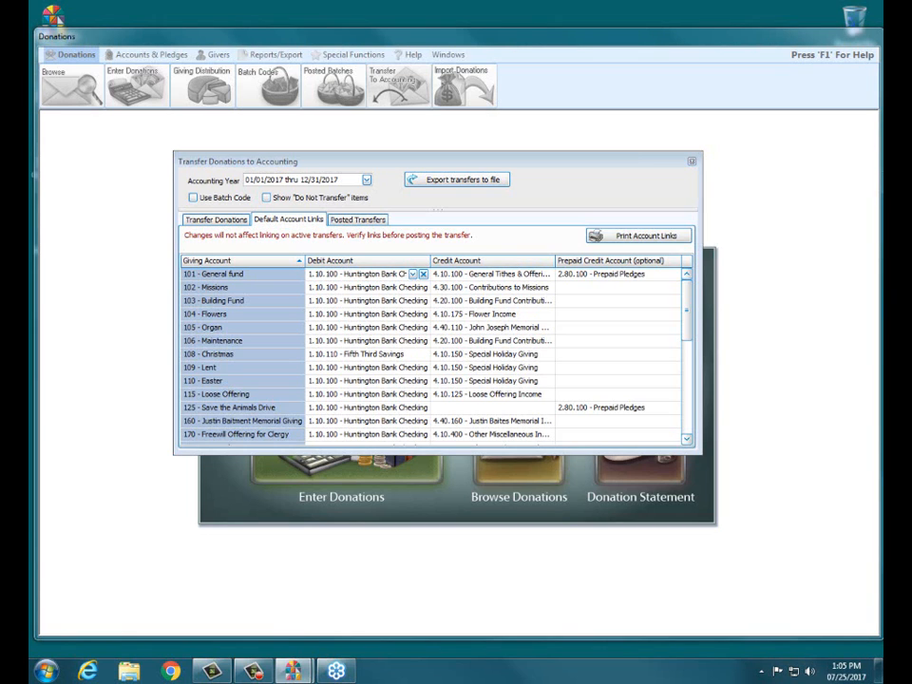
drag(182, 274, 245, 274)
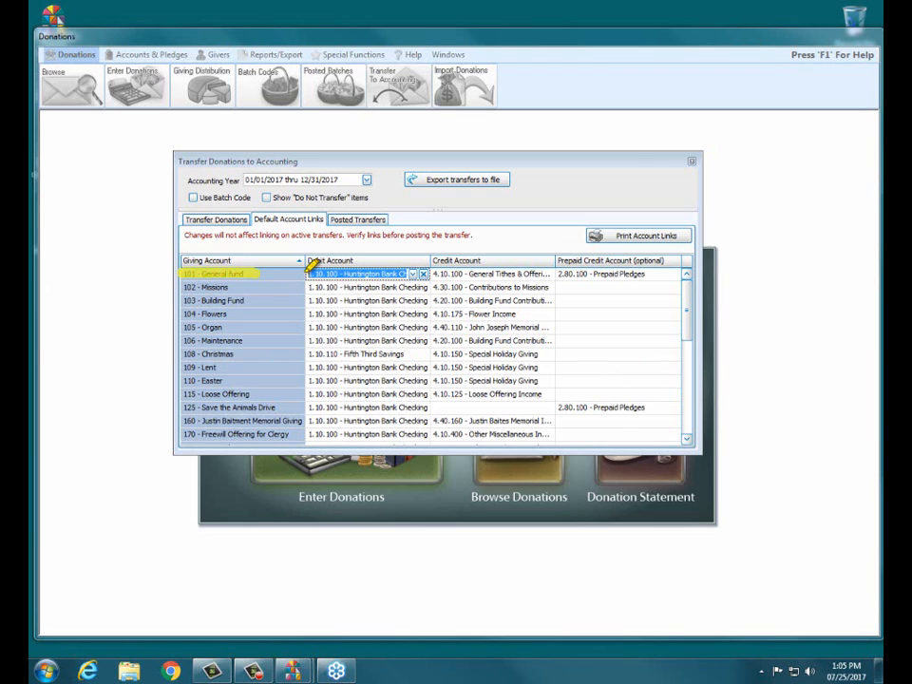
drag(307, 274, 406, 274)
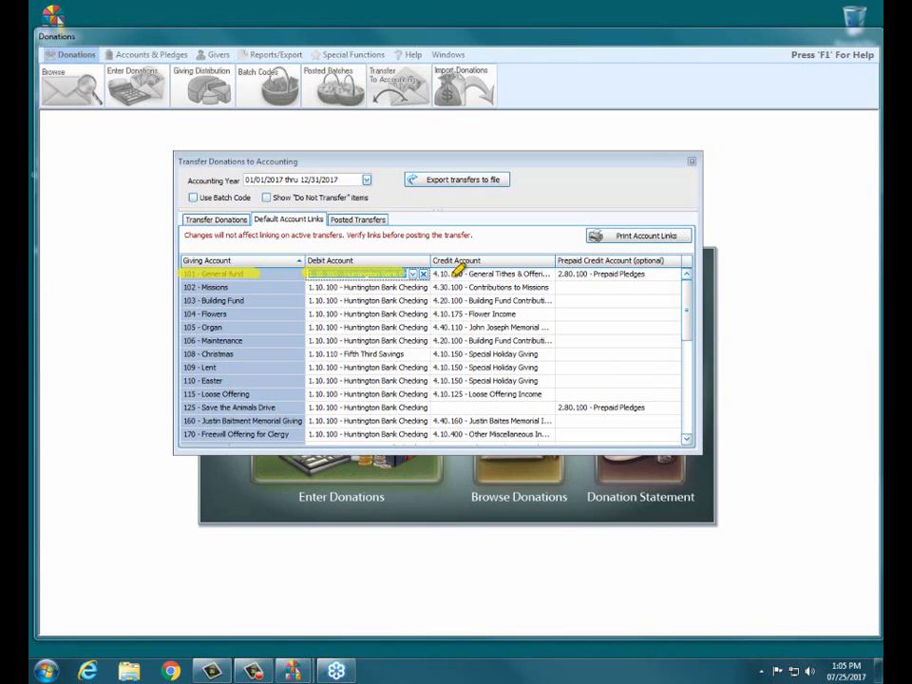
drag(435, 274, 552, 271)
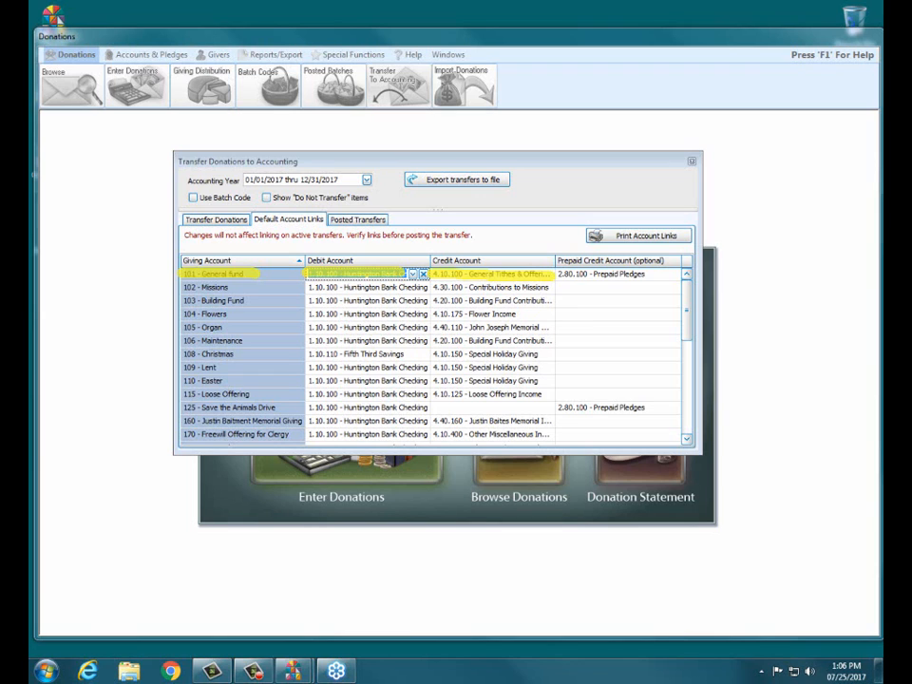
key(Escape)
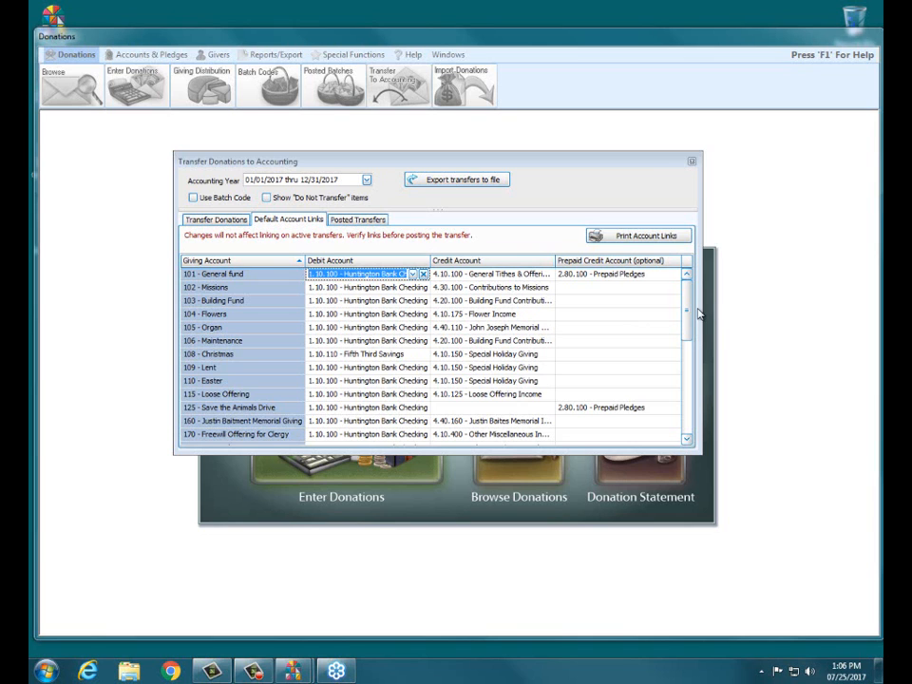
drag(686, 310, 690, 342)
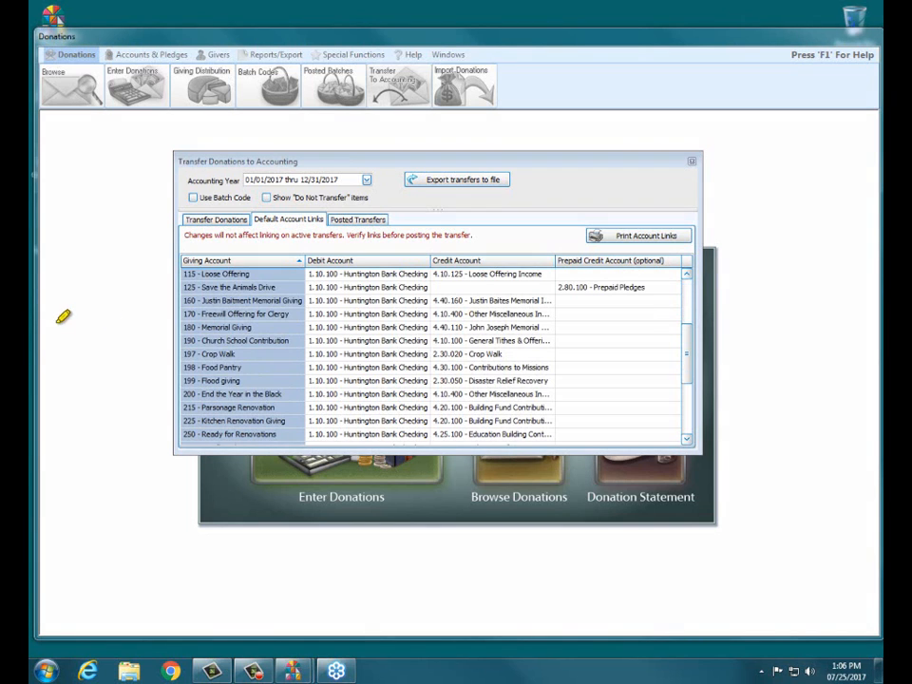
drag(182, 353, 302, 354)
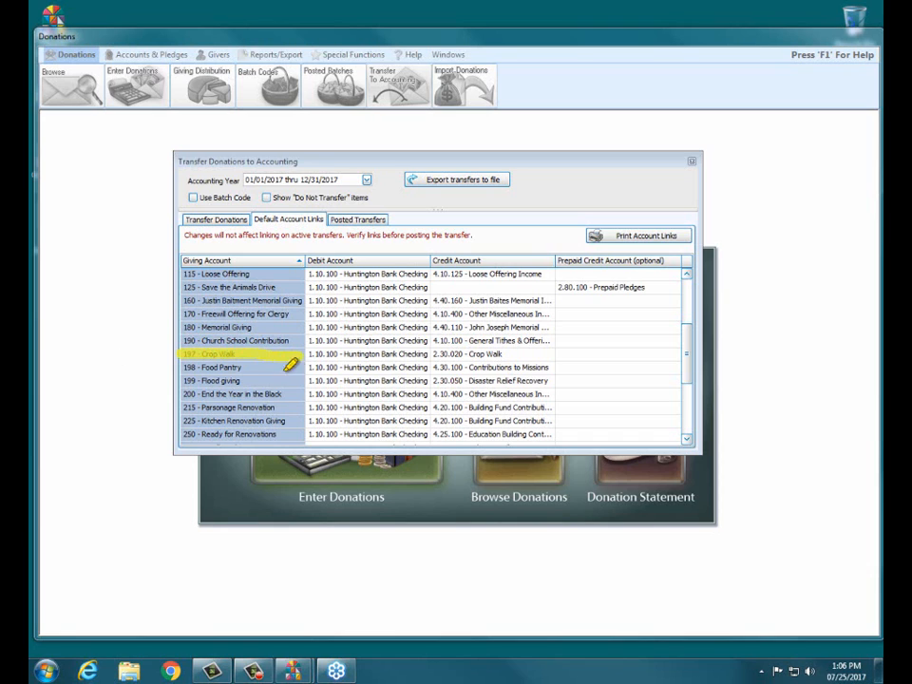
mouse_move(232, 359)
mouse_down()
mouse_move(452, 354)
mouse_move(444, 351)
mouse_move(474, 344)
mouse_move(520, 354)
mouse_up()
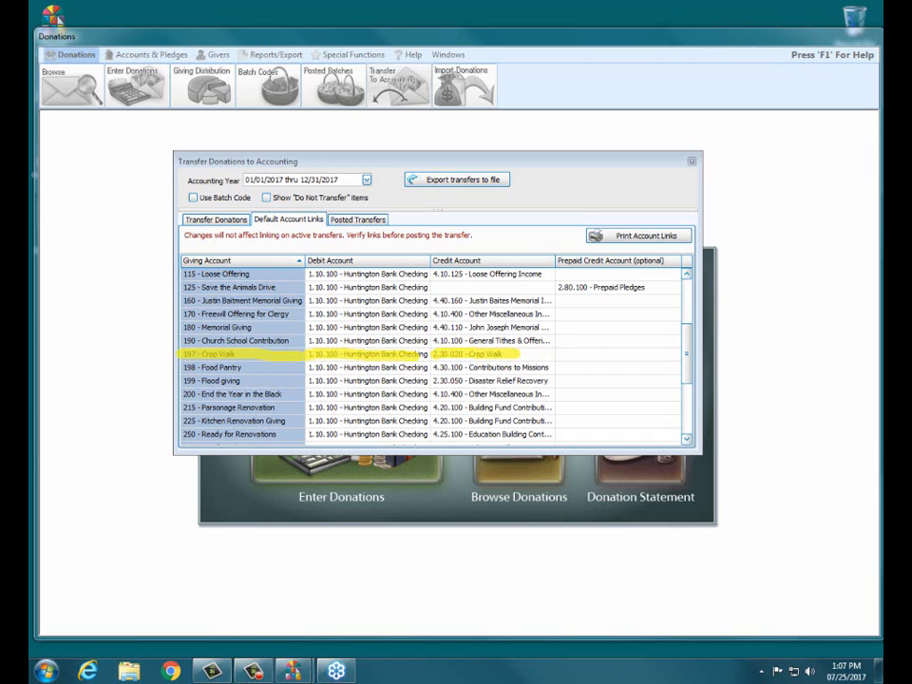
right_click(748, 333)
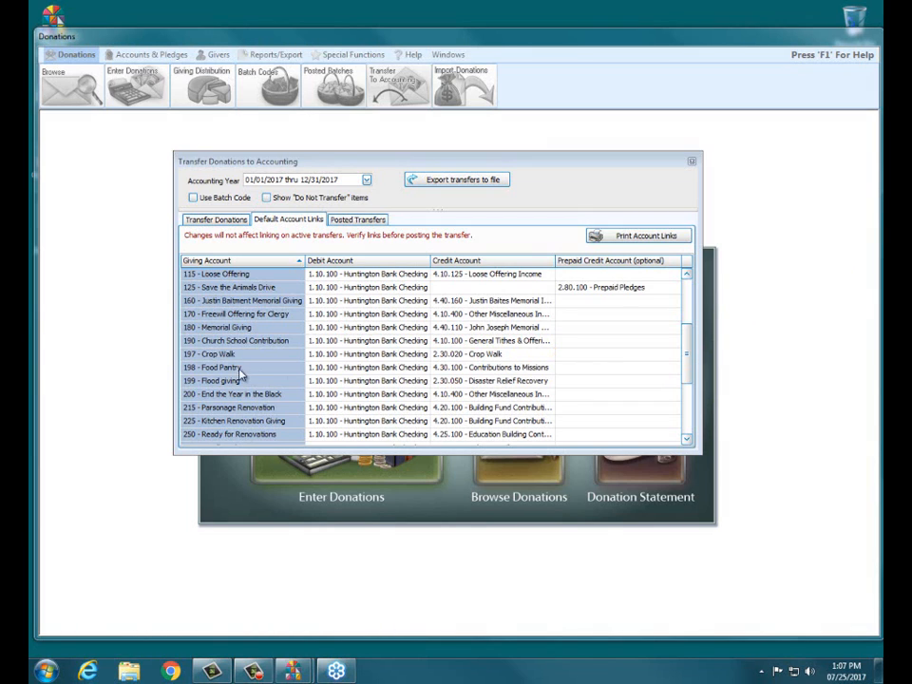
click(490, 382)
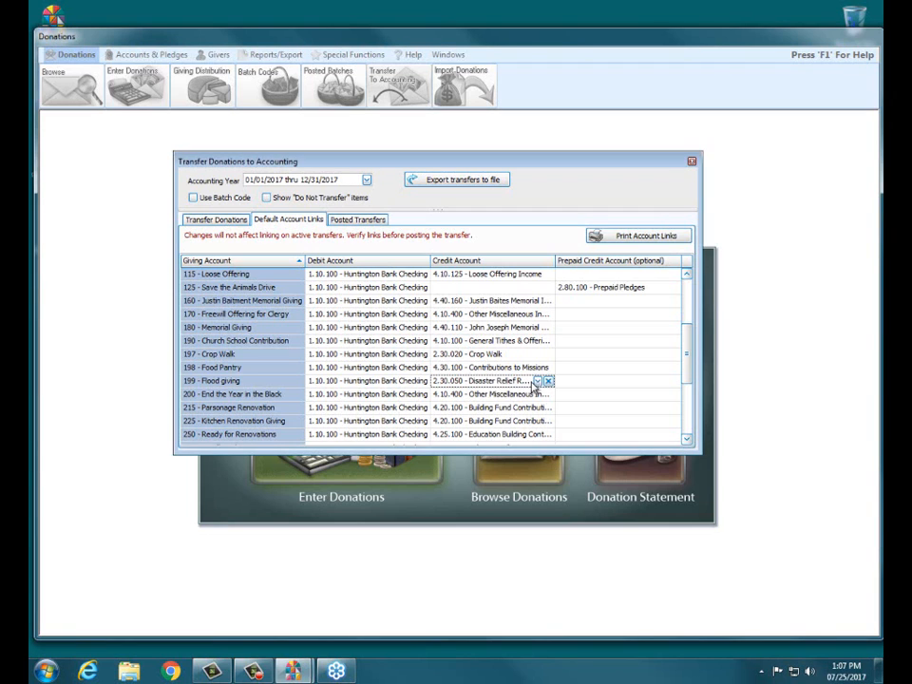
click(537, 381)
click(538, 381)
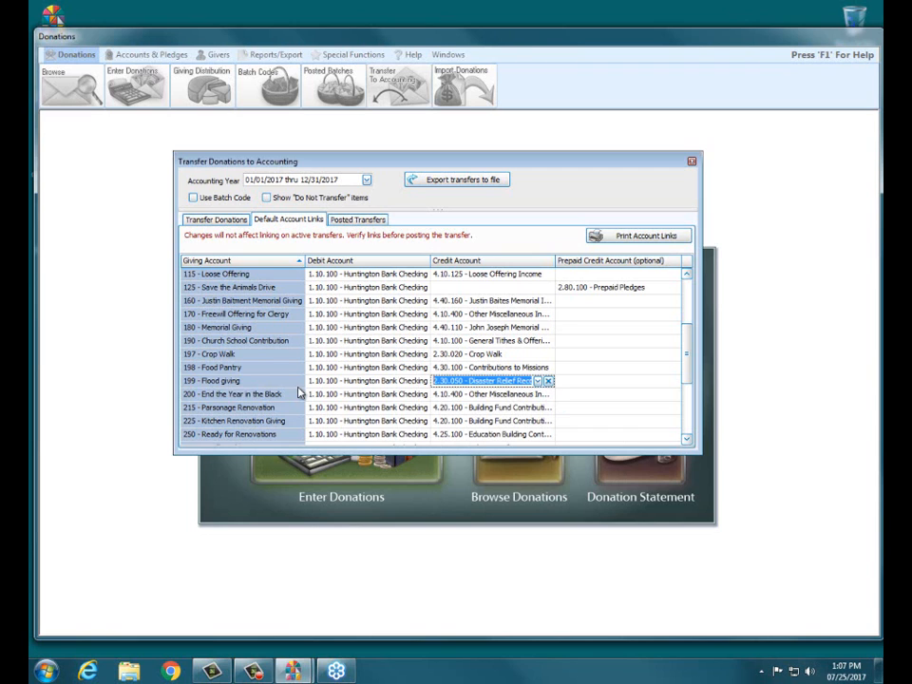
drag(695, 340, 690, 385)
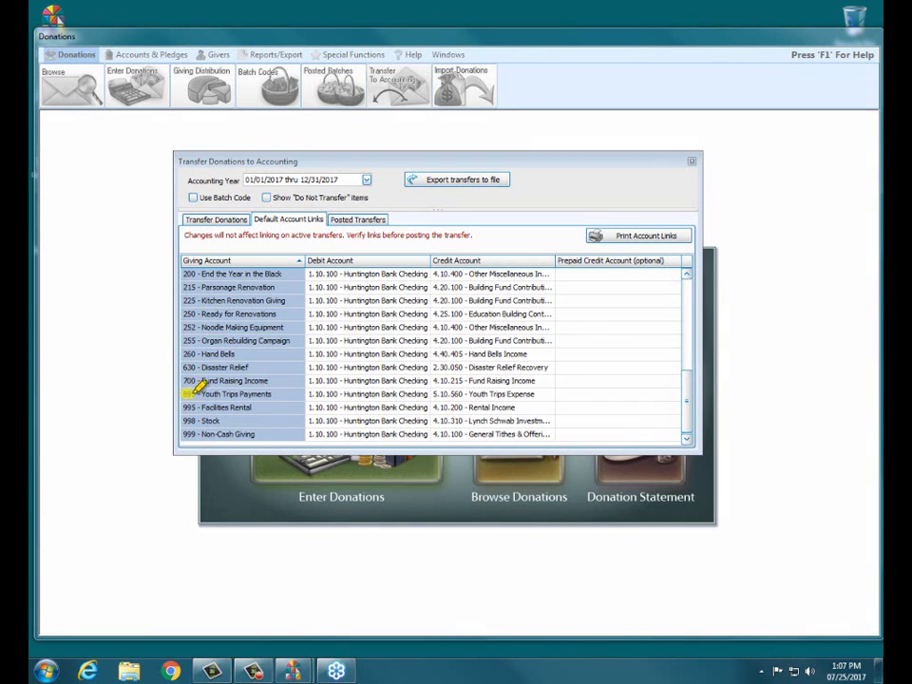
drag(195, 389, 295, 390)
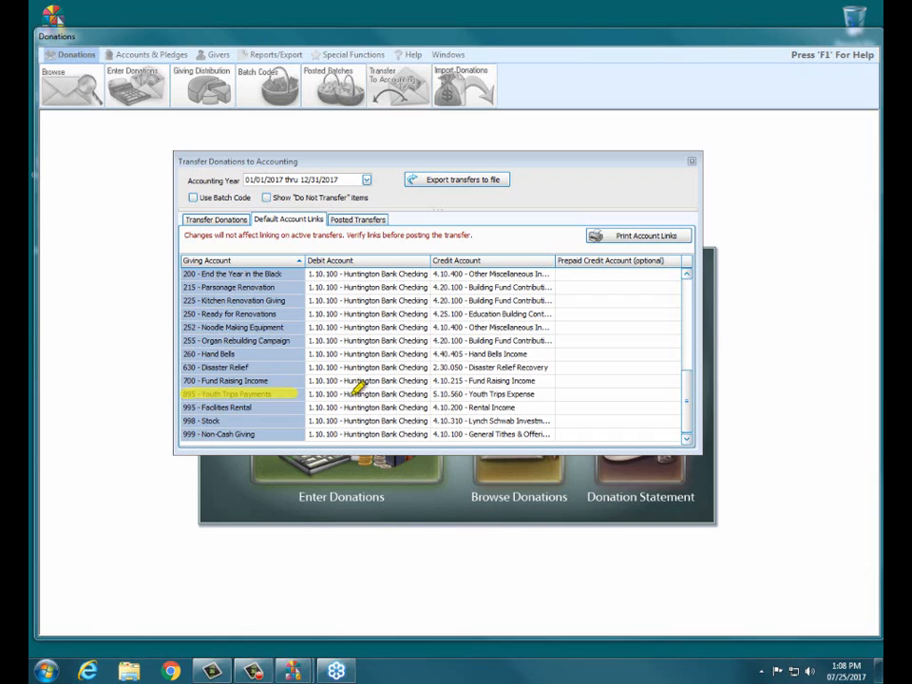
drag(435, 388, 535, 387)
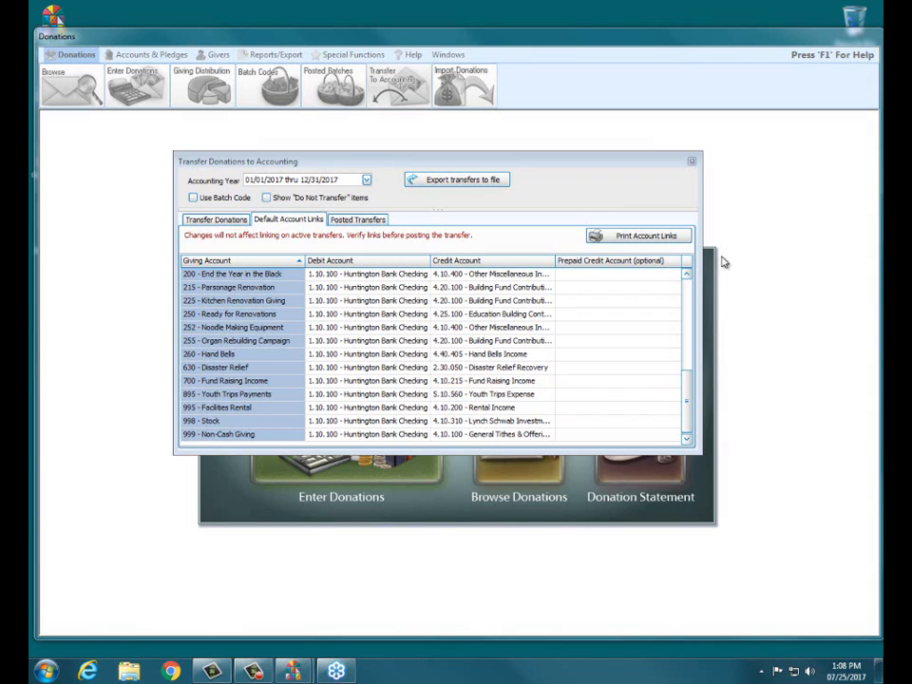
scroll(691, 347, up, 3)
scroll(691, 348, up, 3)
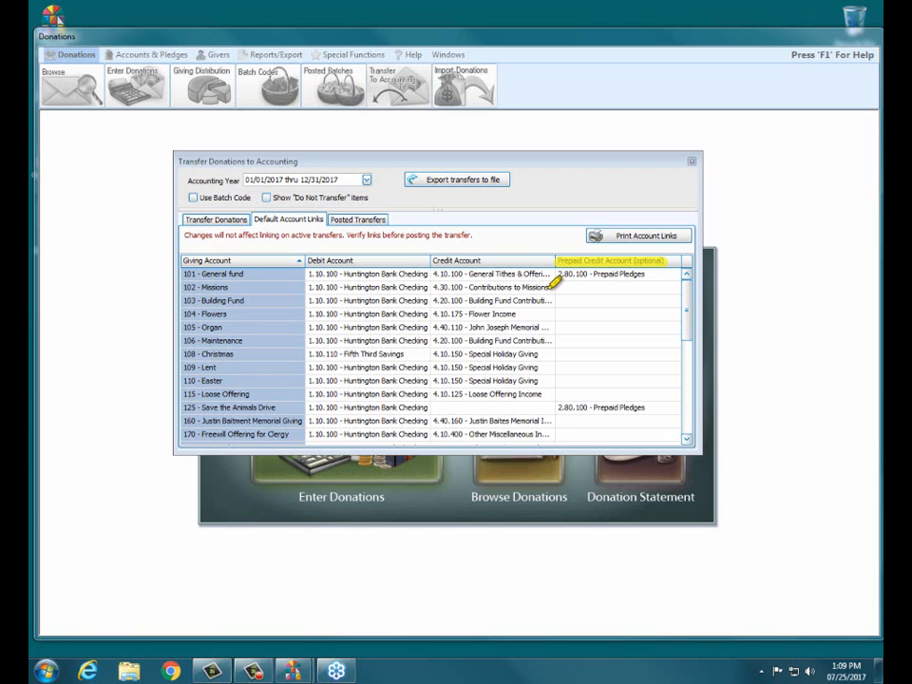
drag(439, 274, 545, 273)
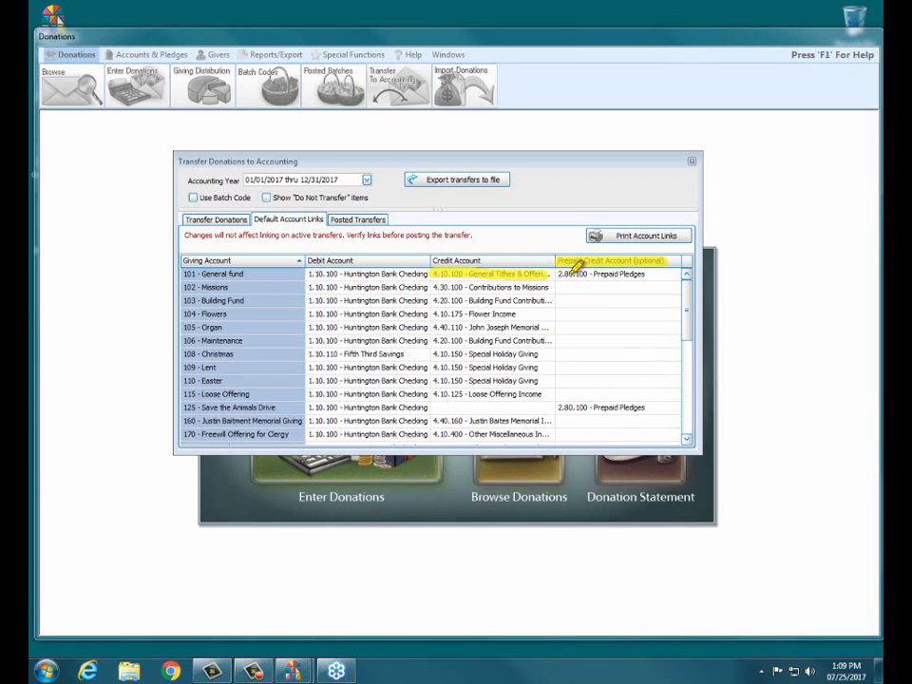
drag(563, 274, 648, 273)
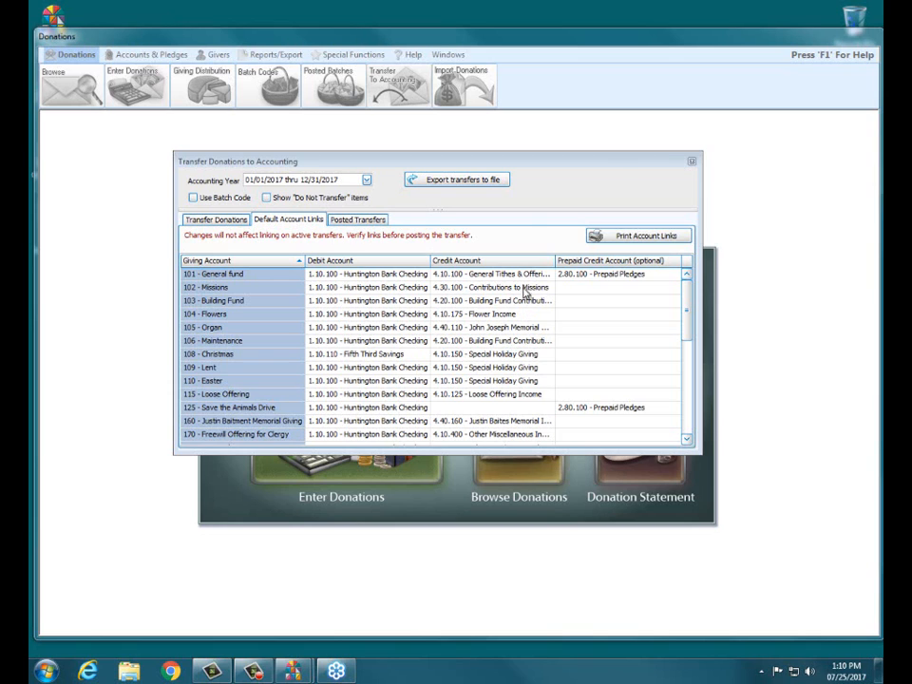
- Return to Transfer Donations and expand the 07/23/2017 $780.00 batch to list its four accounts
click(217, 220)
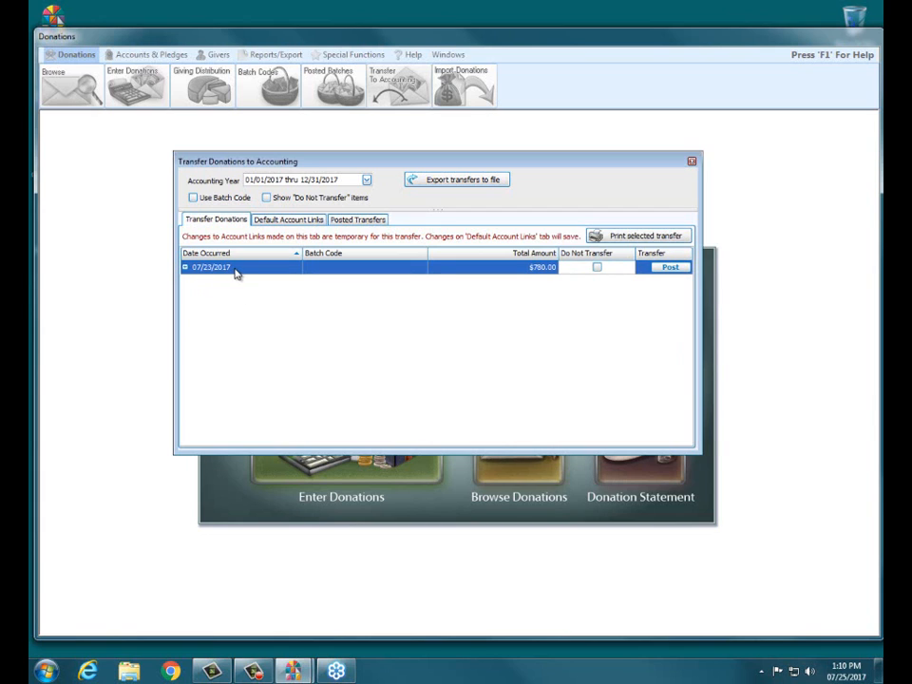
click(185, 267)
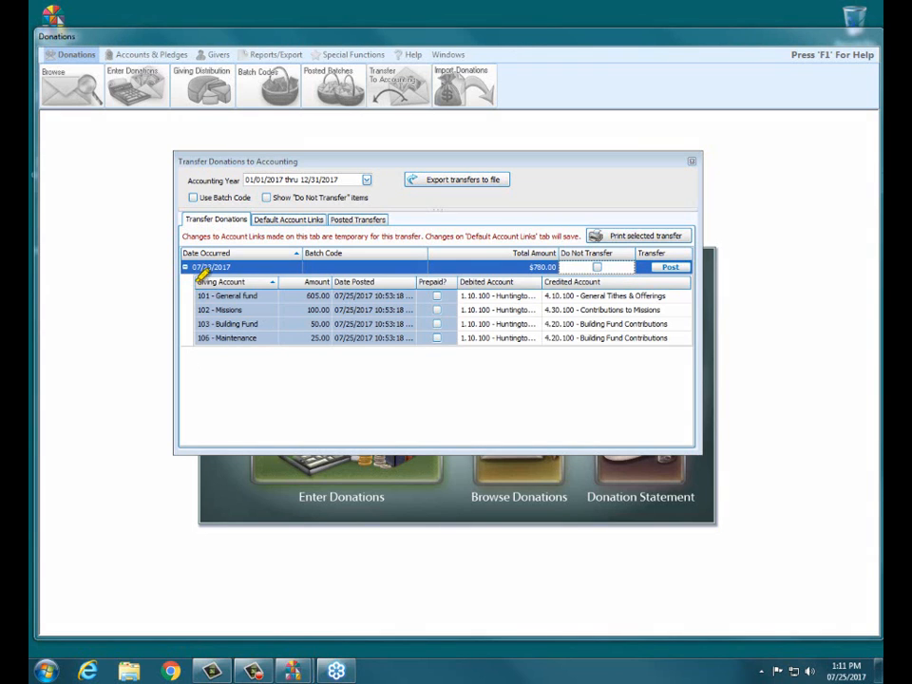
mouse_move(196, 281)
mouse_down()
mouse_move(278, 282)
mouse_move(334, 295)
mouse_up()
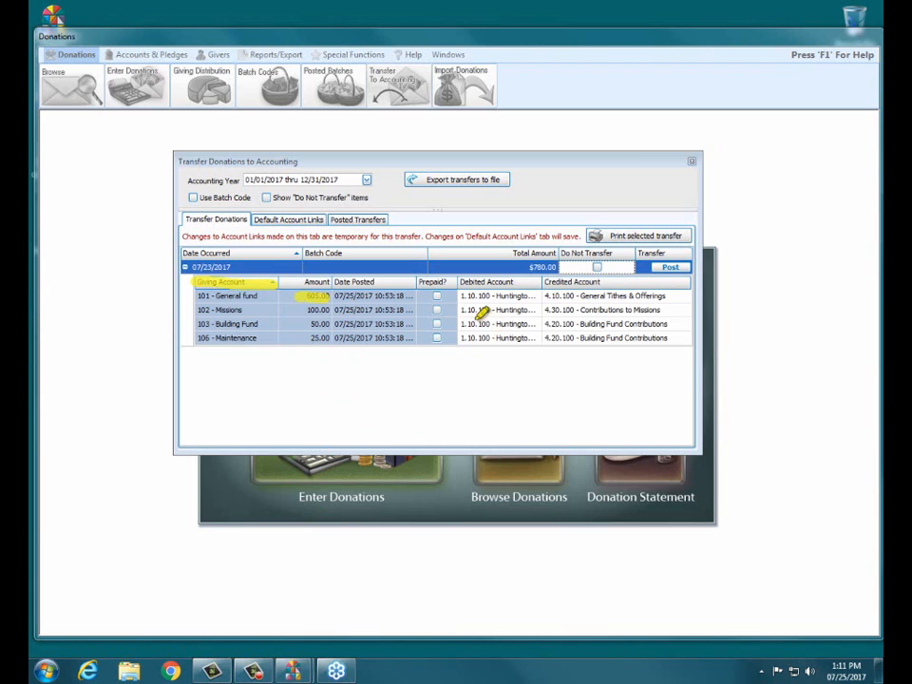
drag(462, 296, 677, 296)
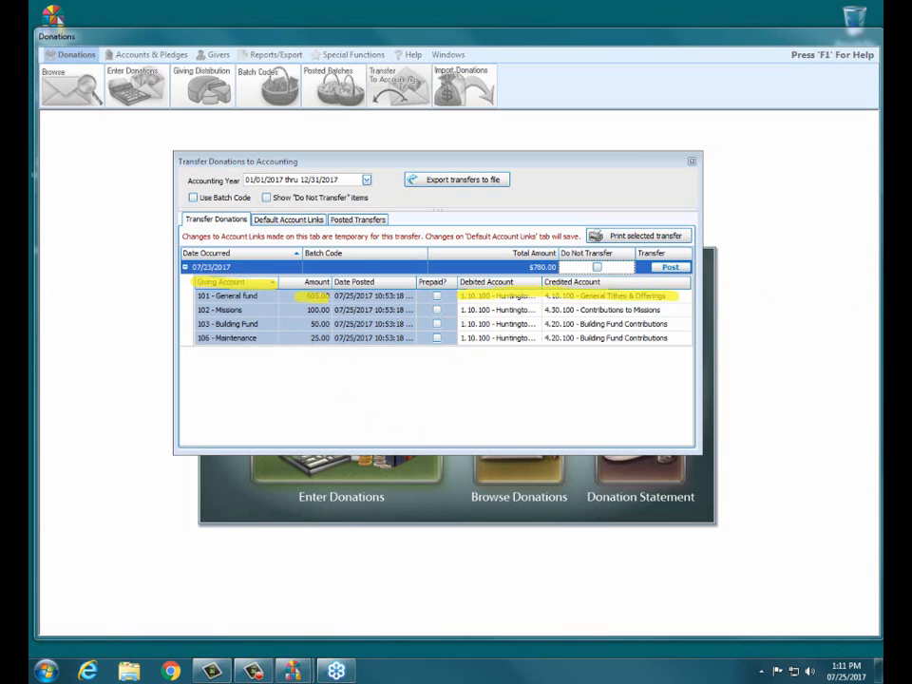
key(Escape)
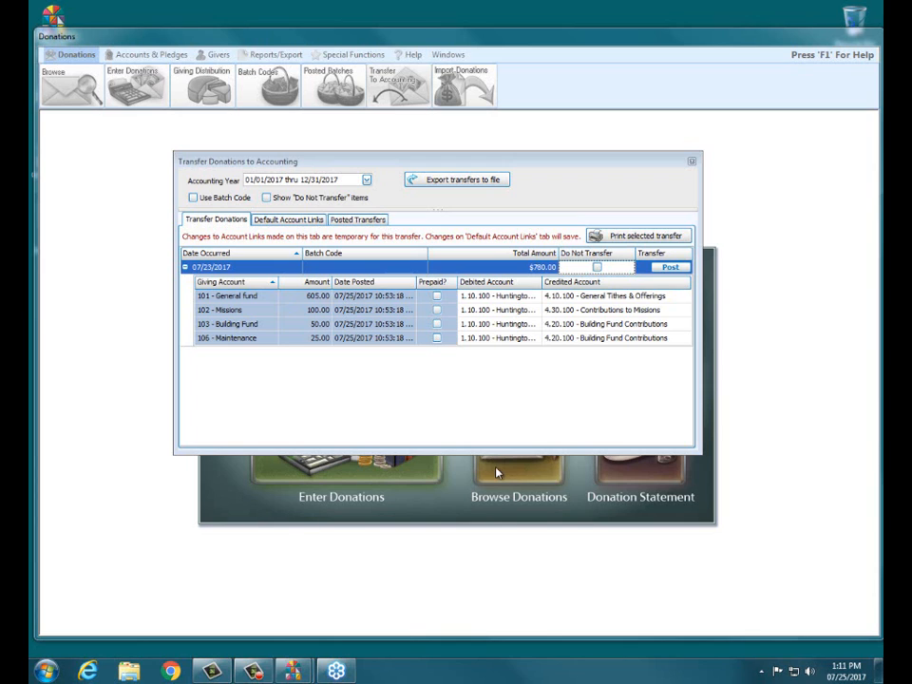
- Change the General fund 605.00 line's credited account to 2.30.030 - Housing for Habitat
click(642, 296)
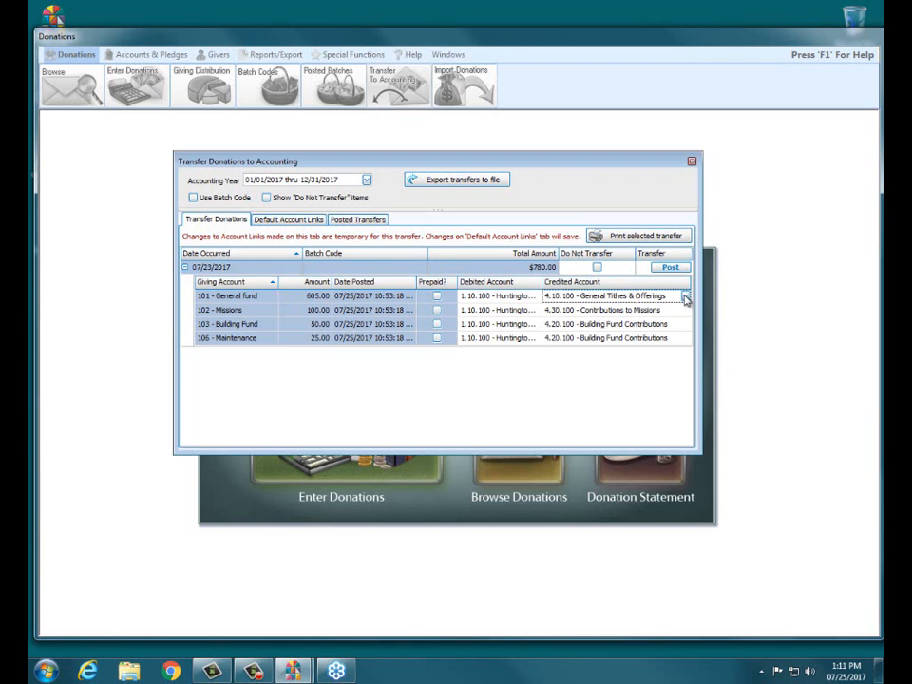
click(685, 296)
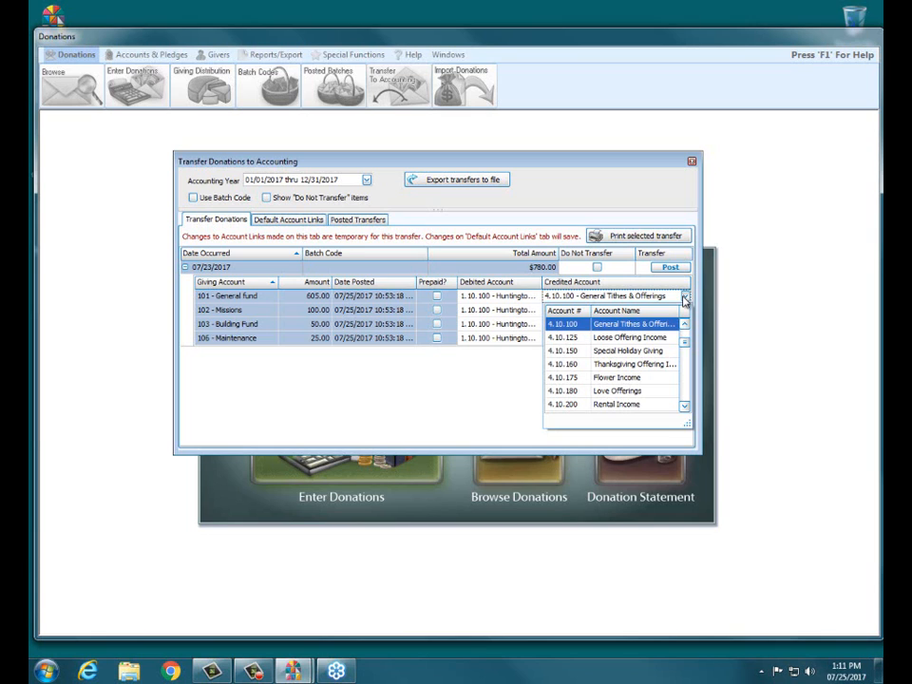
scroll(685, 341, up, 4)
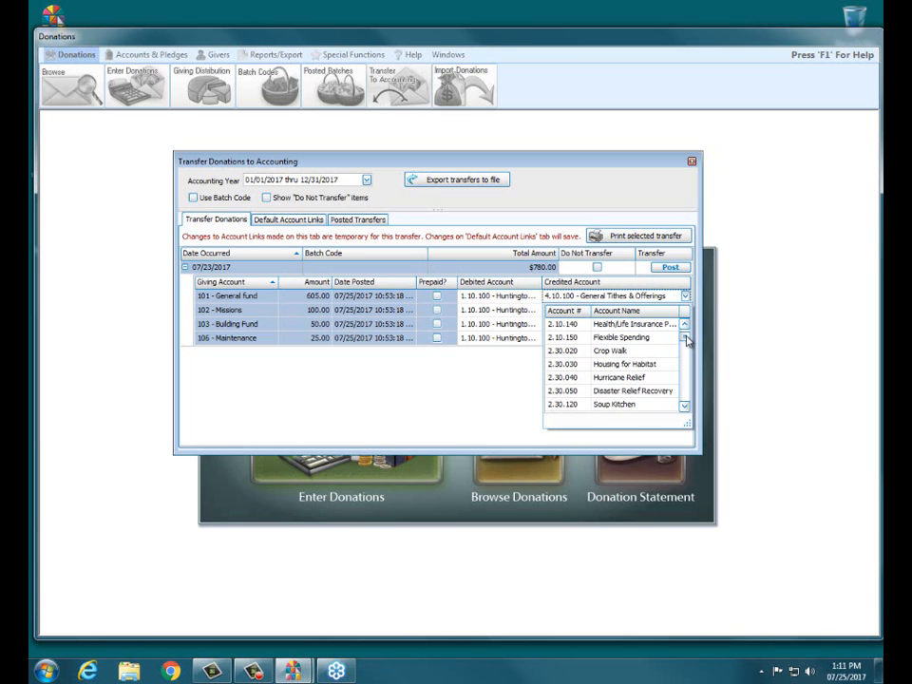
click(640, 367)
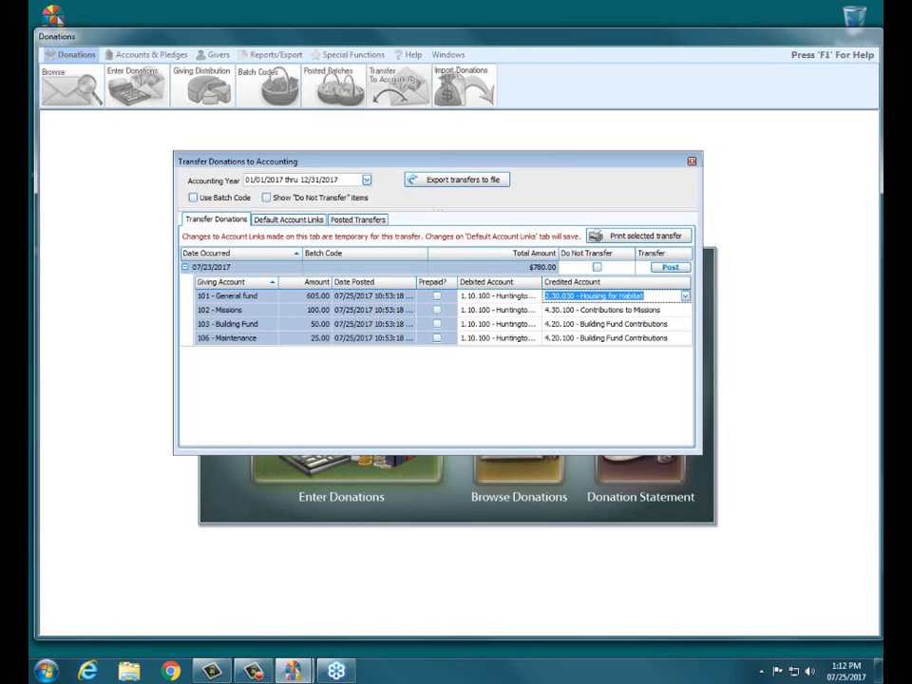
drag(561, 254, 612, 252)
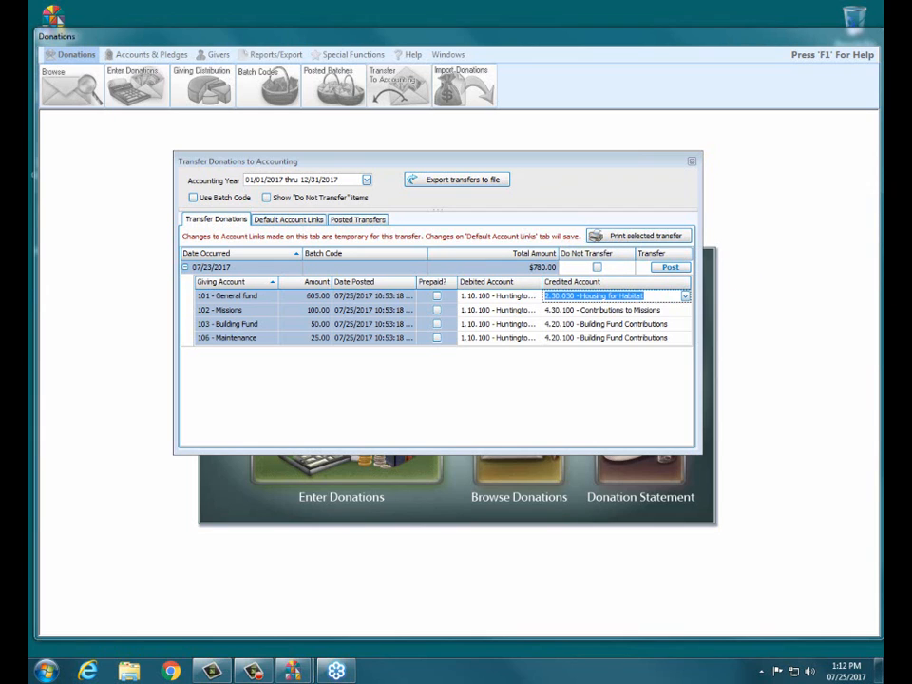
- Flag the 07/23/2017 $780.00 batch Do Not Transfer and enable Show "Do Not Transfer" items
click(598, 267)
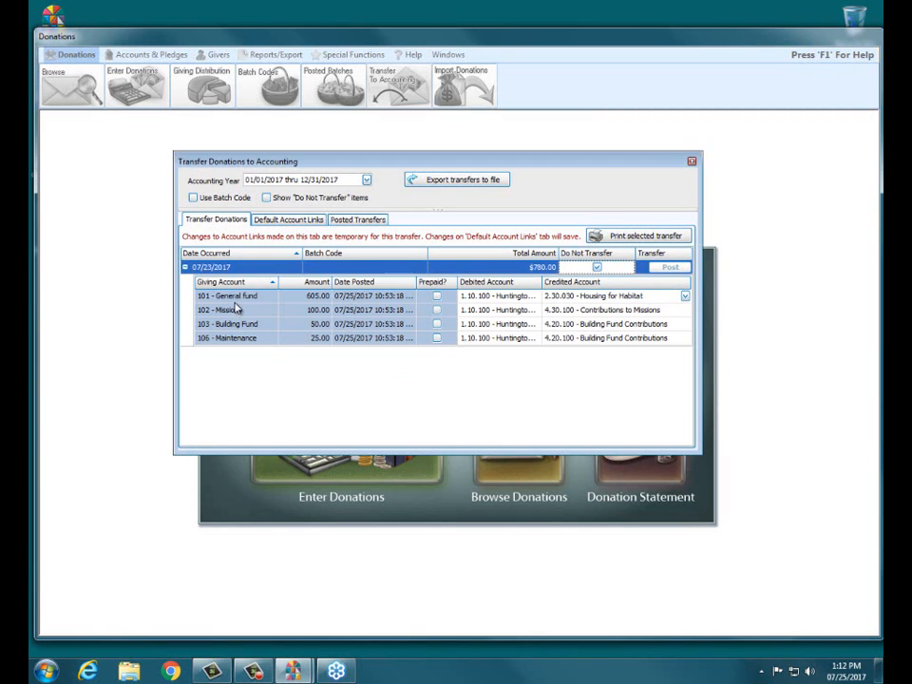
click(375, 410)
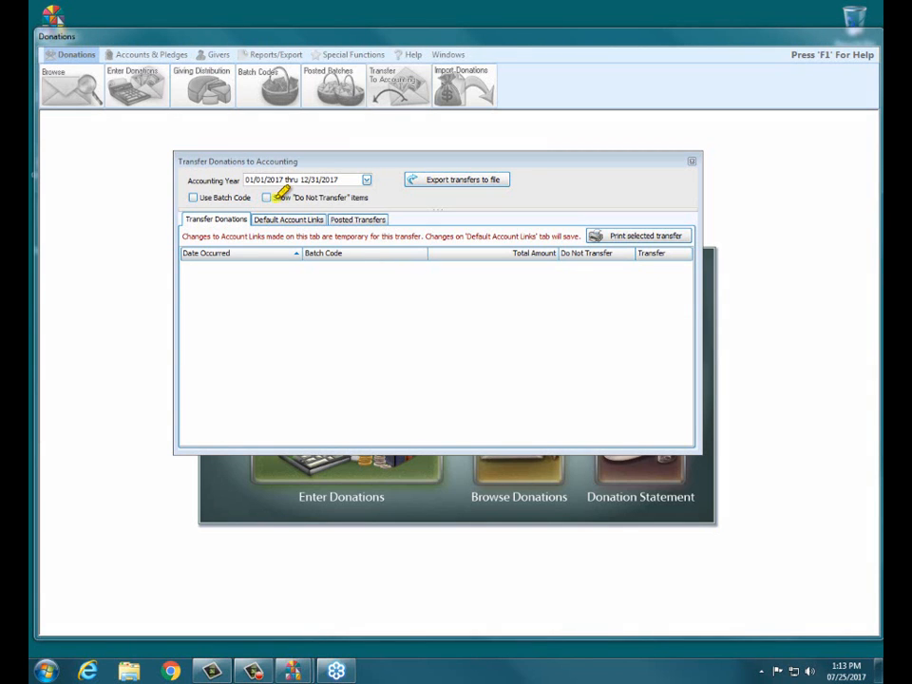
drag(275, 198, 368, 198)
click(267, 197)
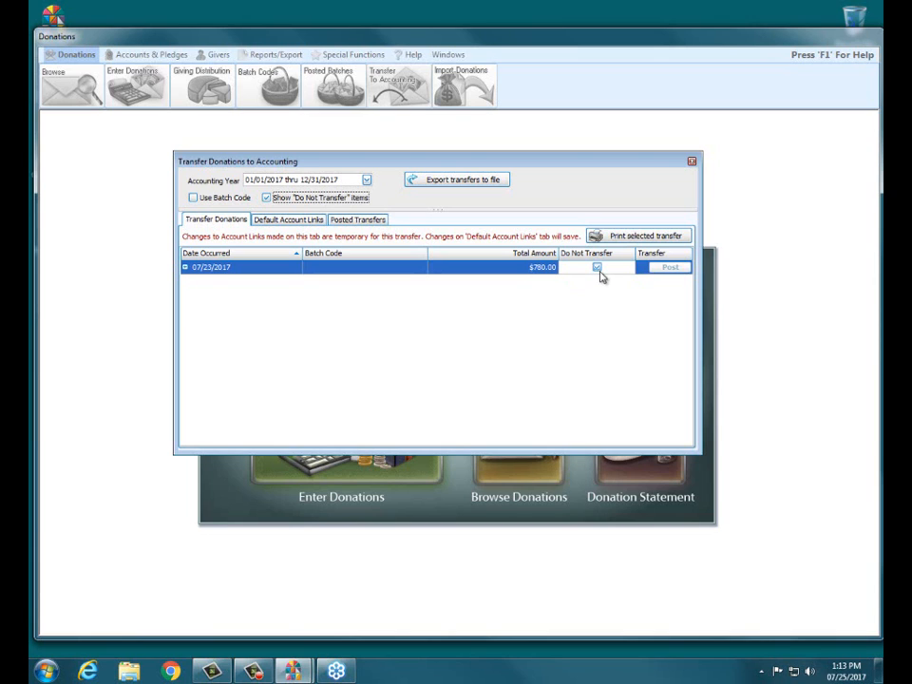
- Clear Do Not Transfer on the 07/23/2017 batch and expand it to show its four account lines
click(597, 268)
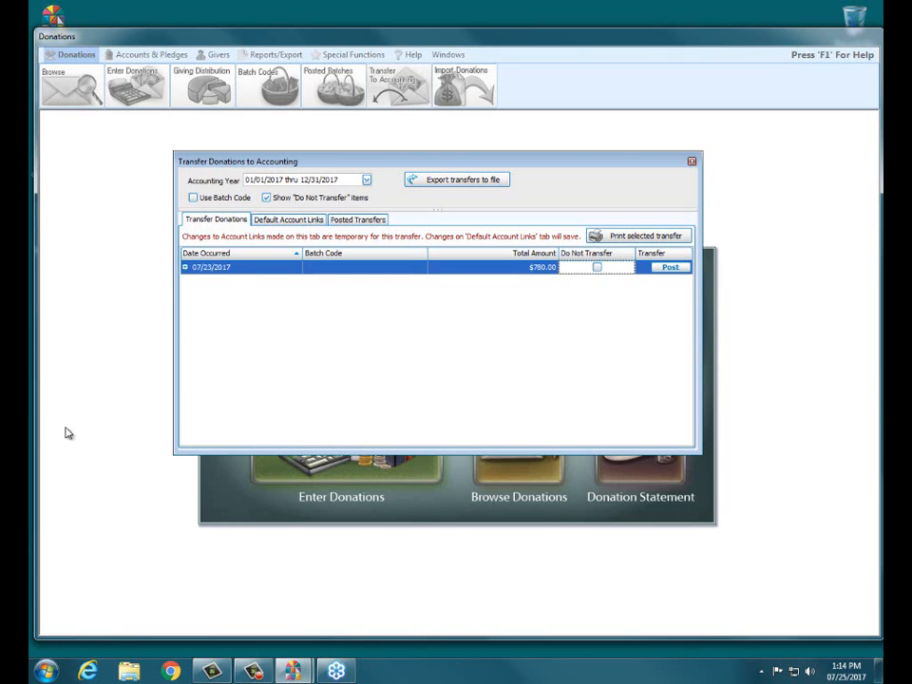
click(184, 267)
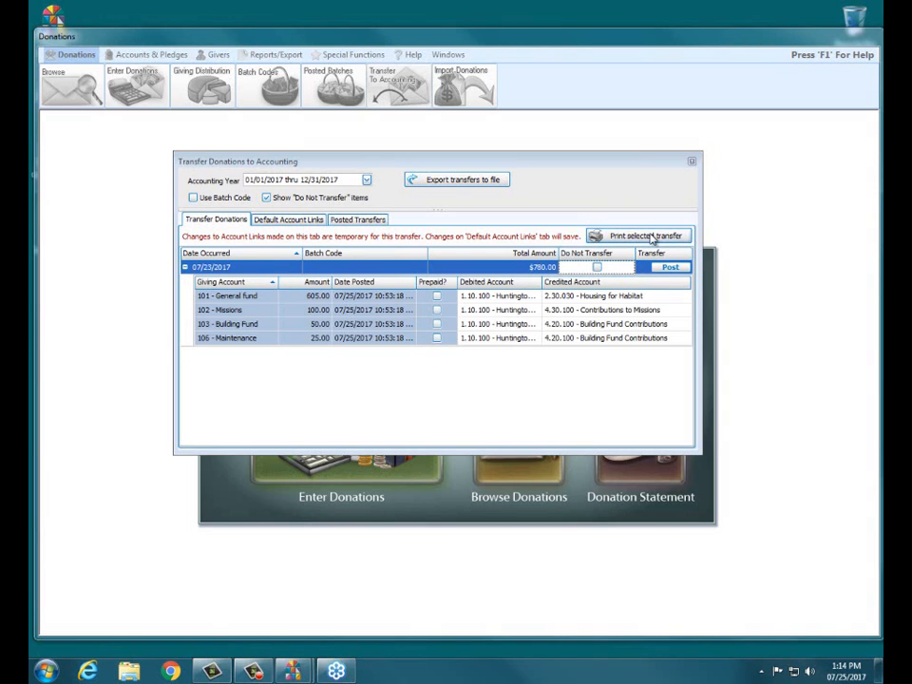
- Open Transfer Report Options for the 07/23/2017 $780.00 transfer and preview the report
click(608, 236)
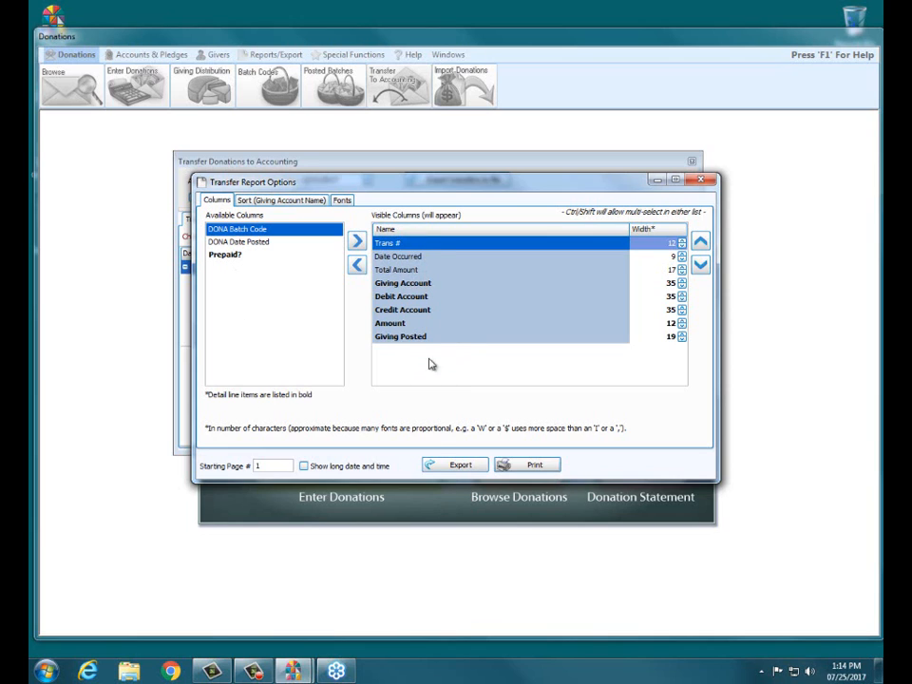
click(542, 466)
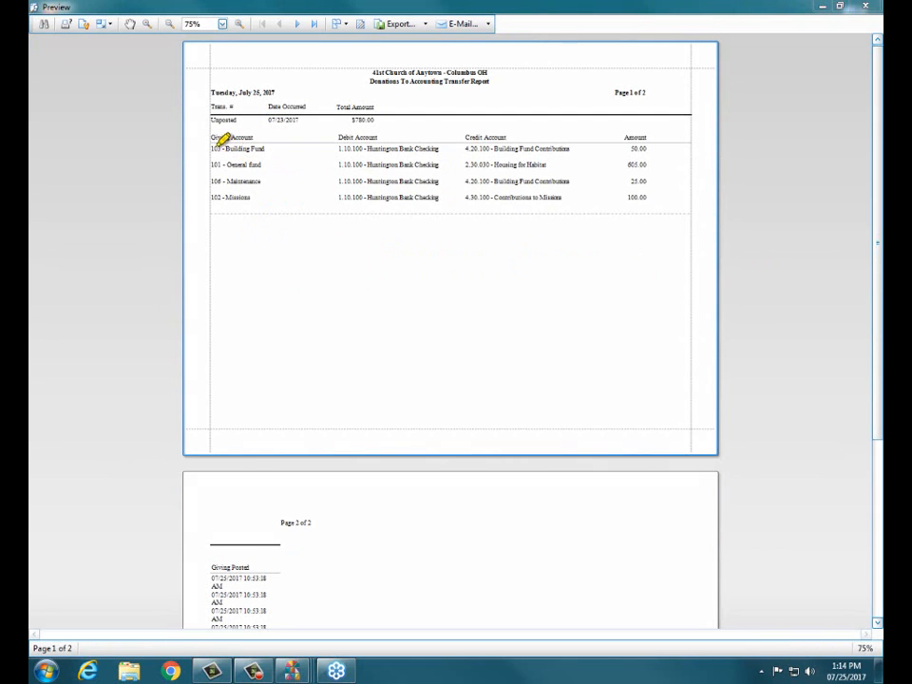
- Close the two-page transfer report preview, returning to Transfer Report Options
drag(207, 138, 278, 138)
drag(337, 138, 380, 137)
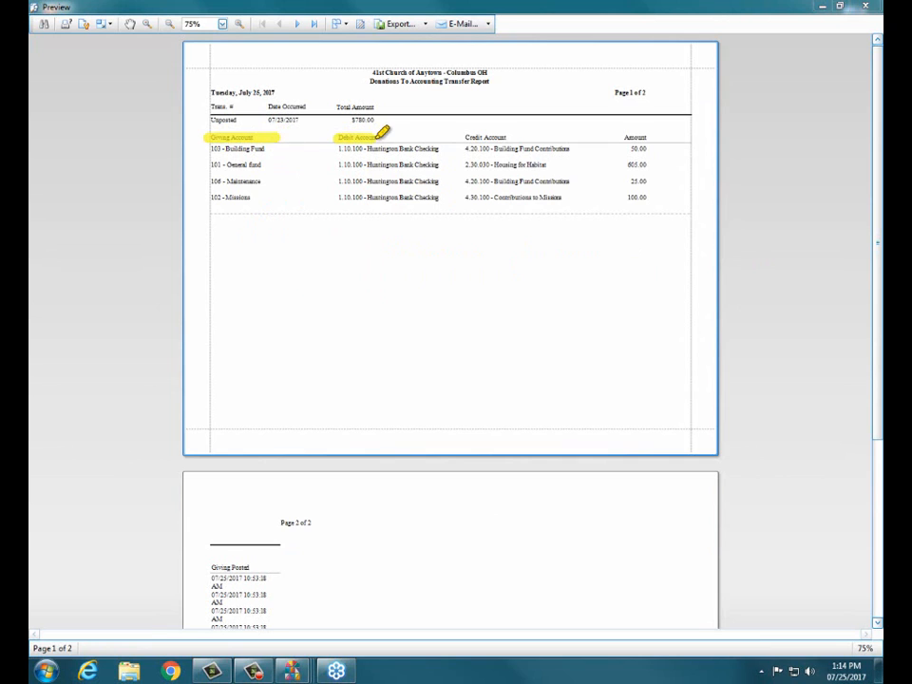
drag(460, 138, 522, 138)
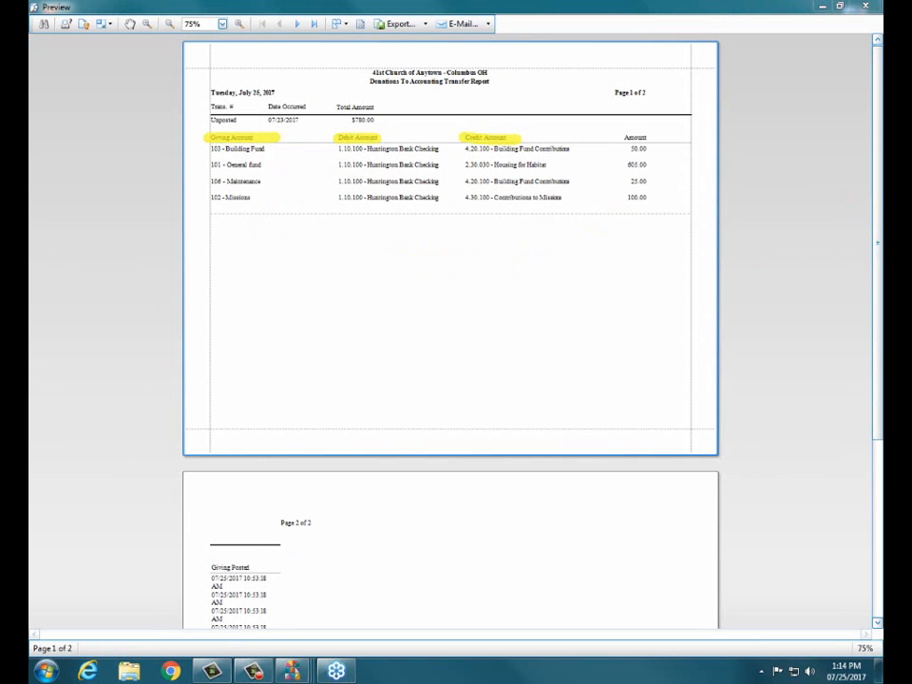
key(Escape)
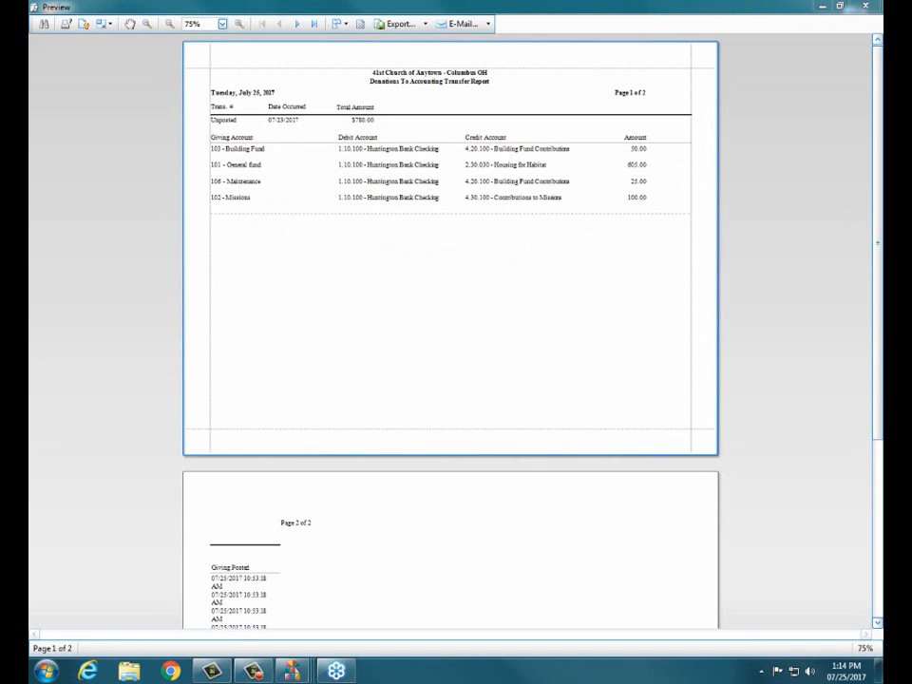
click(864, 5)
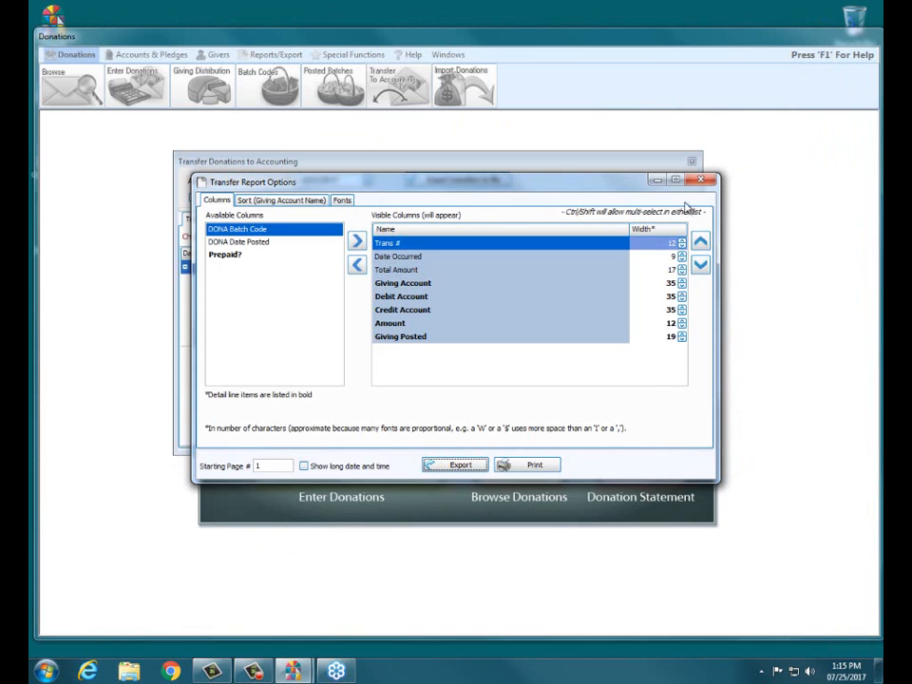
- Dismiss Transfer Report Options to return to the pending 07/23/2017 $780.00 batch
key(Escape)
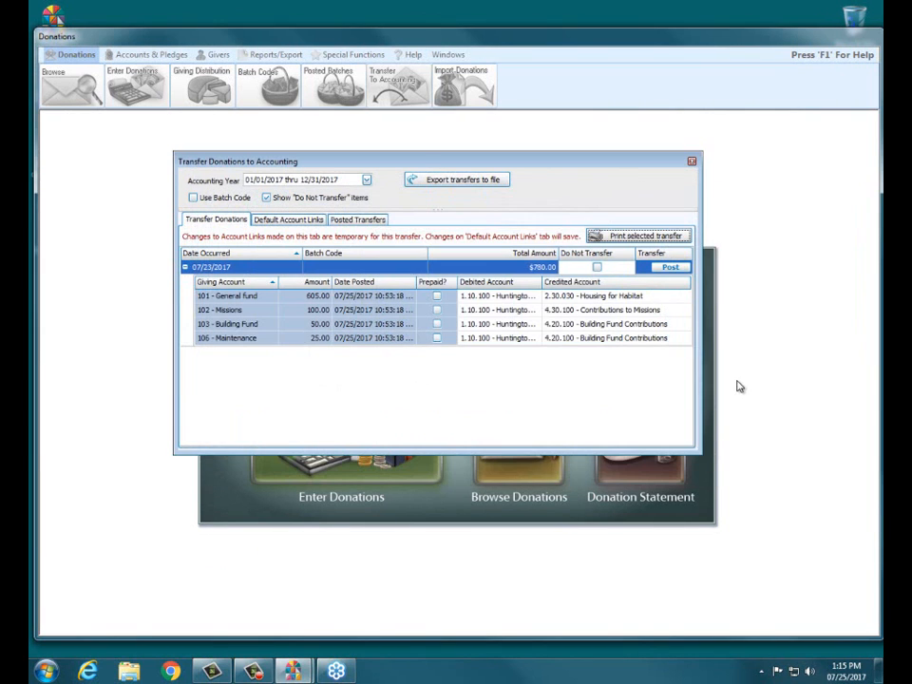
click(679, 269)
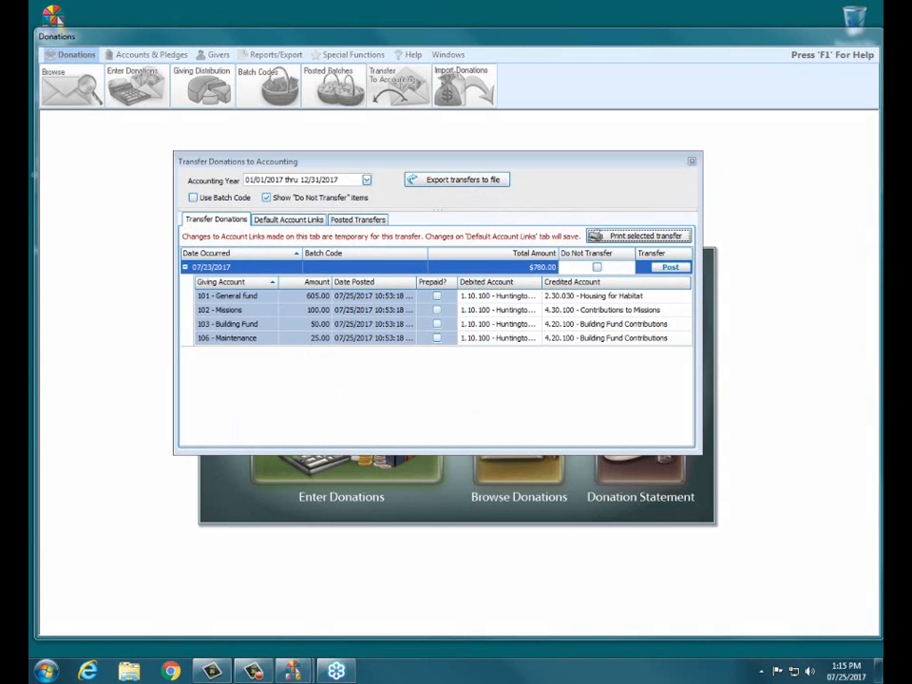
- Post the 07/23/2017 $780.00 batch to Accounting as transaction #169 and acknowledge the confirmation
click(683, 269)
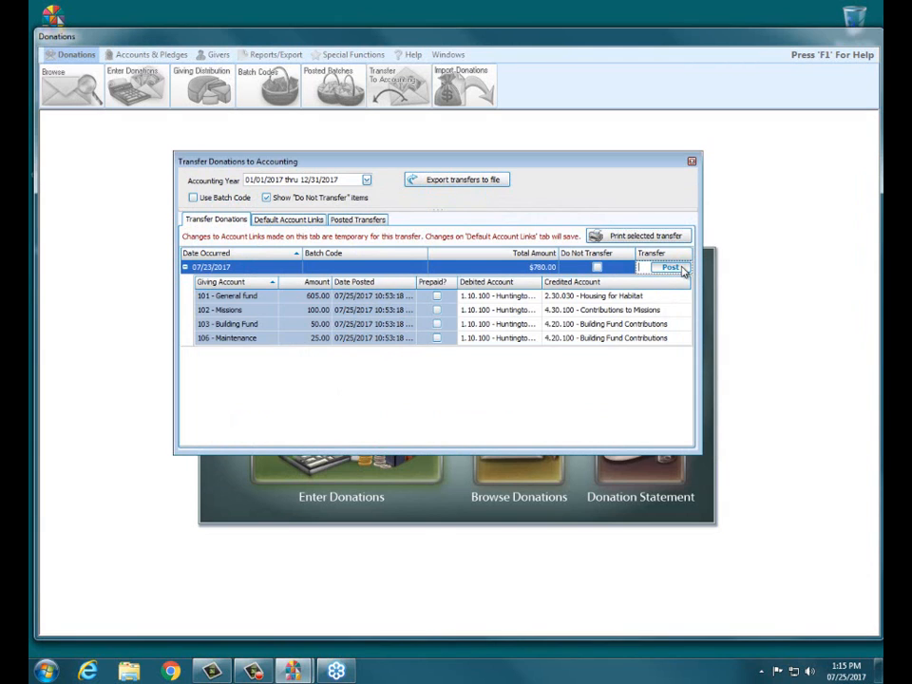
click(683, 269)
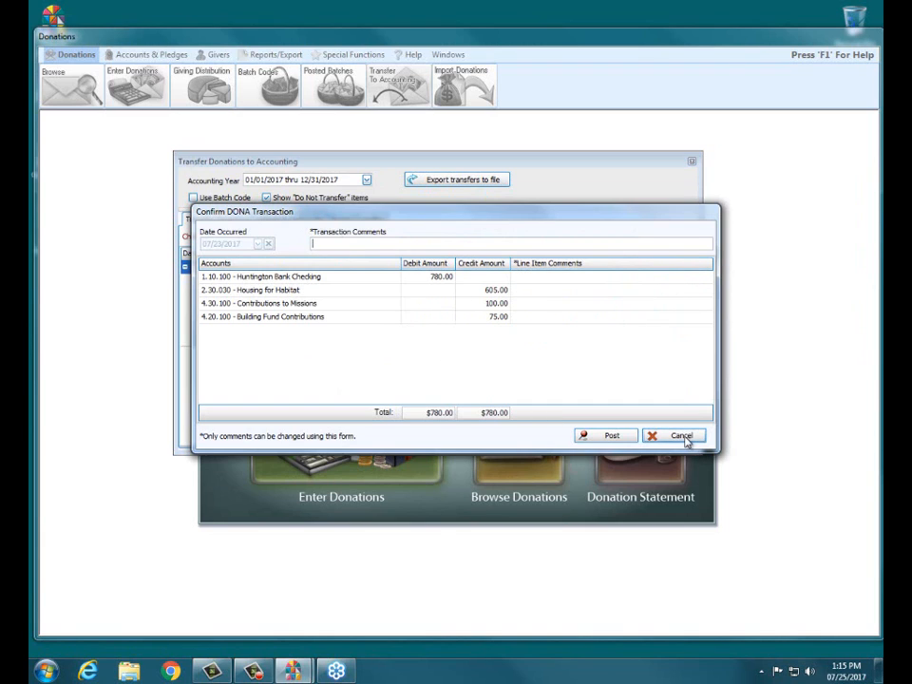
click(619, 439)
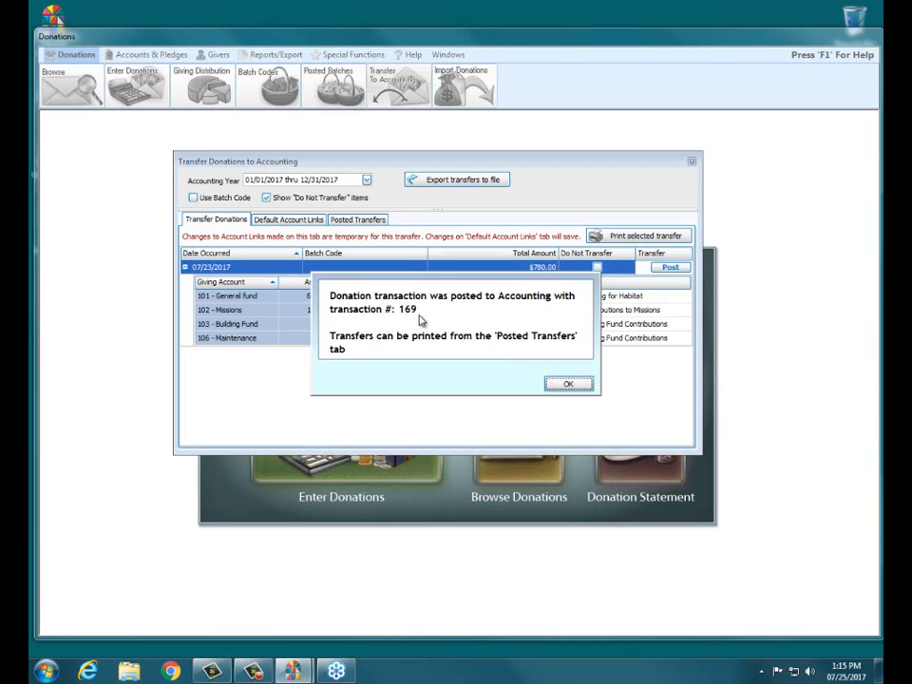
click(570, 385)
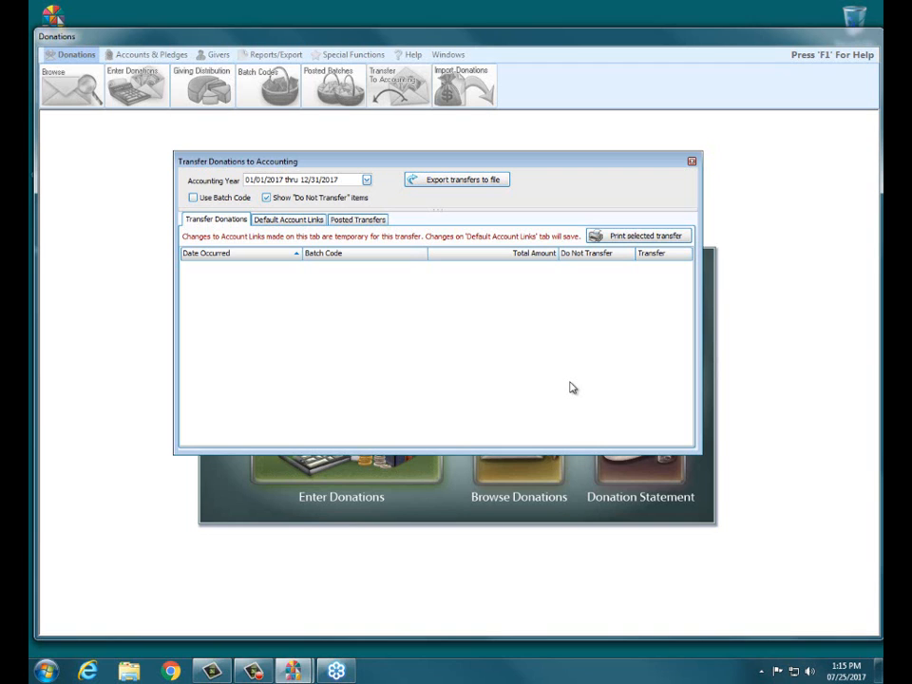
- Expand posted transfer 169 to review its four giving lines and print it
click(369, 222)
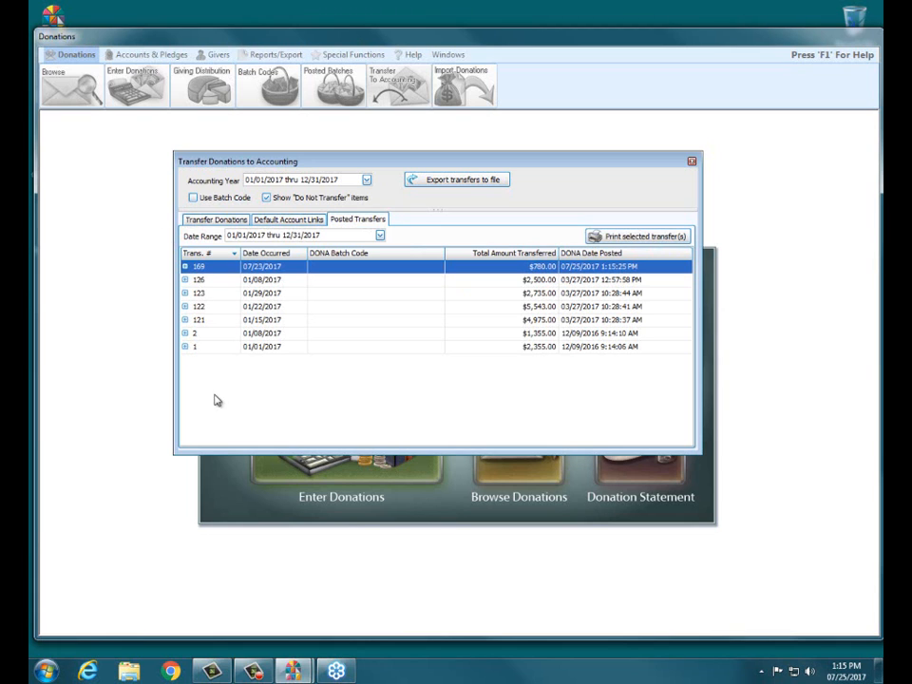
click(185, 266)
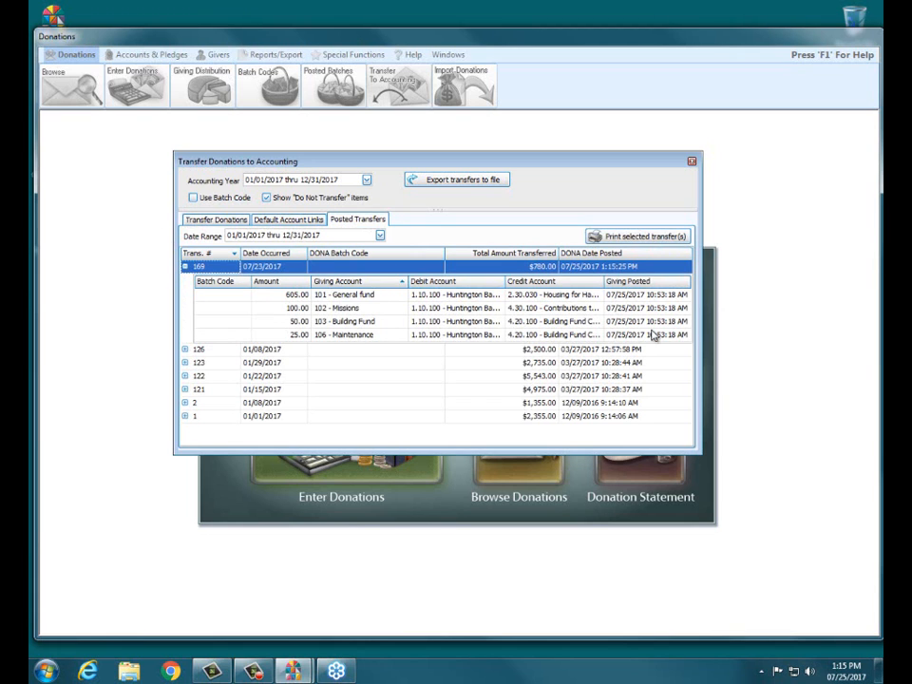
click(615, 238)
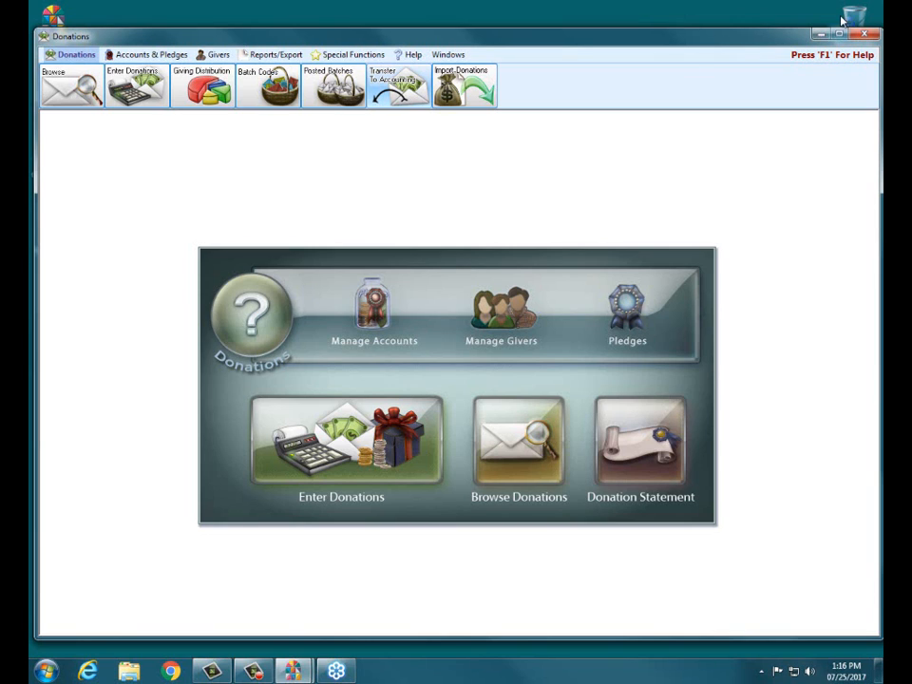
- Close Donations and open the Administration panel of backup and restore tools
click(864, 35)
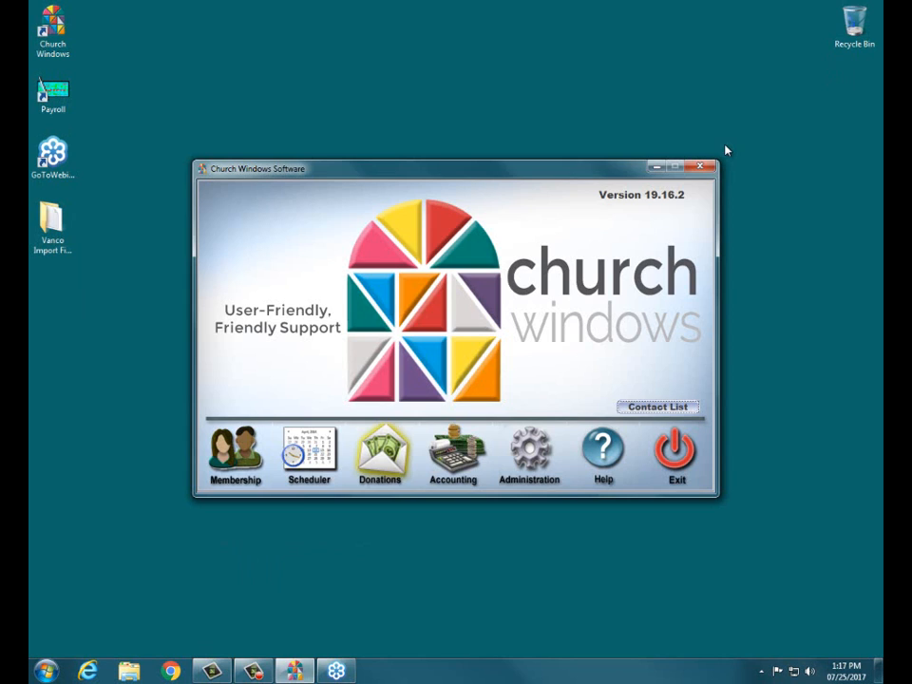
click(539, 434)
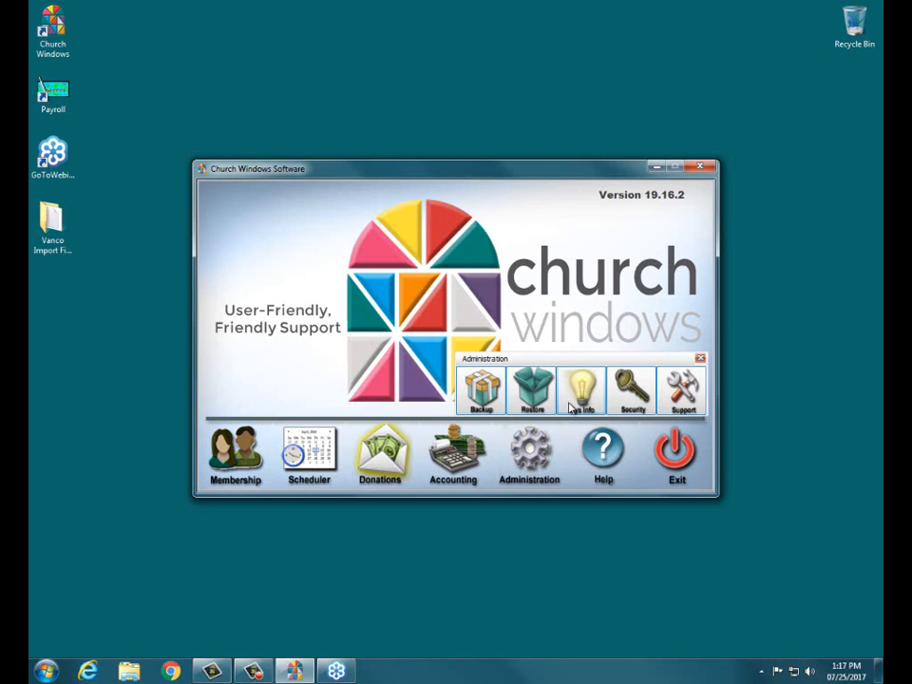
- Choose the Membership, Scheduler, Donations backup set, leaving Accounting out
click(484, 393)
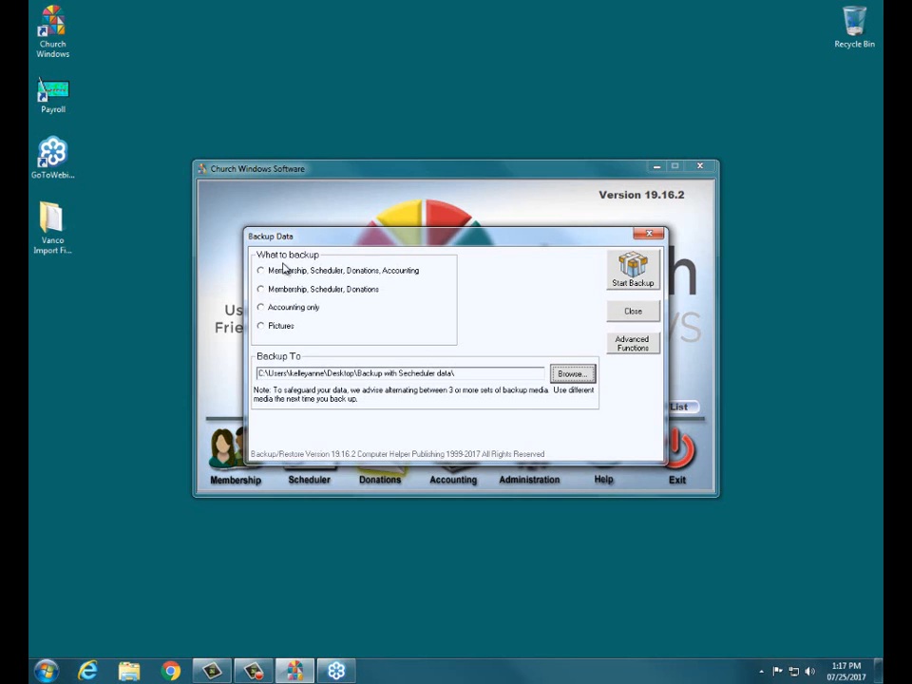
click(311, 292)
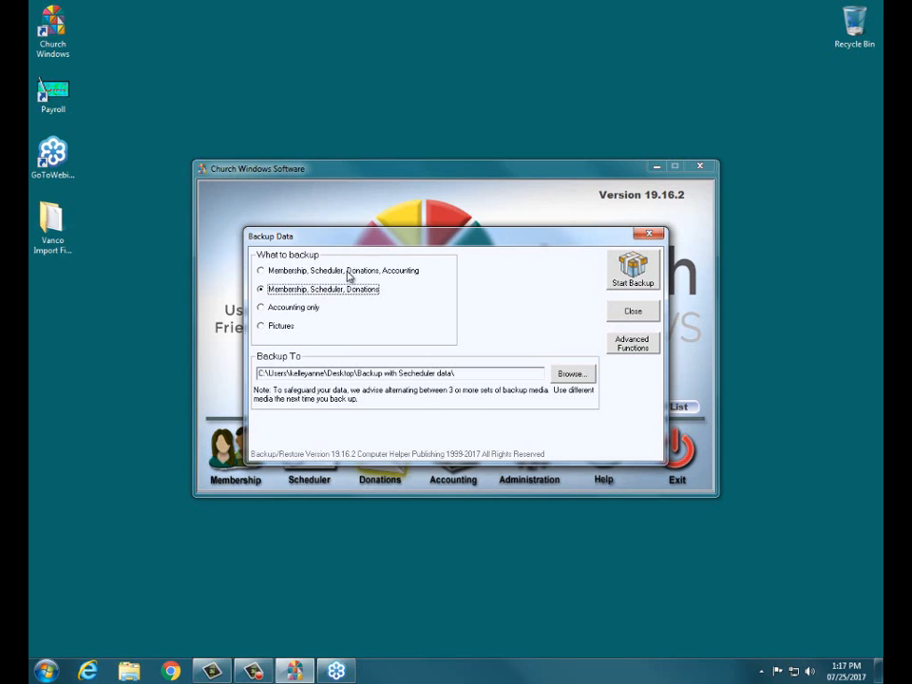
click(352, 271)
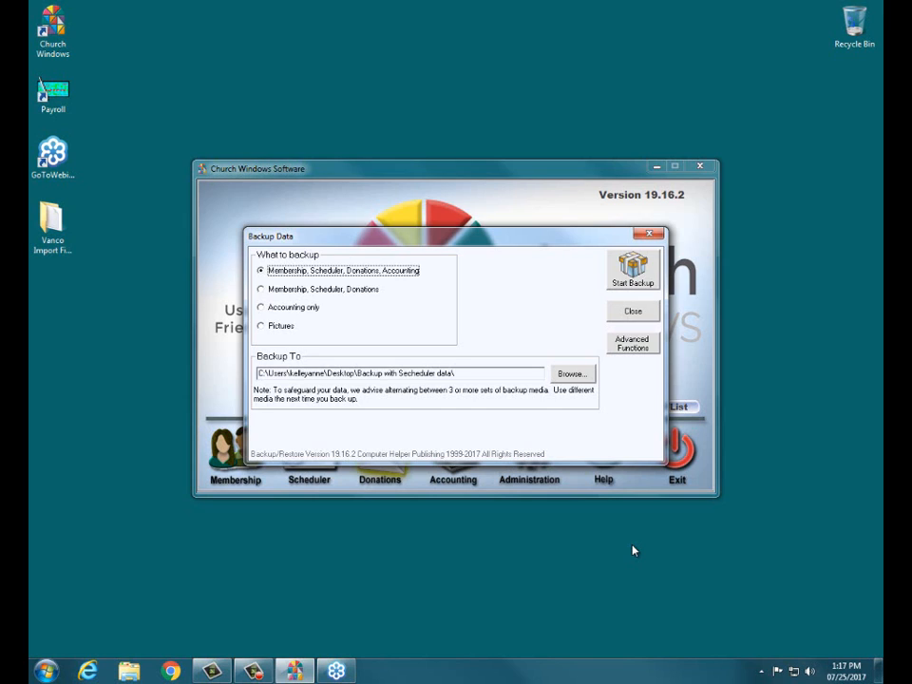
click(286, 289)
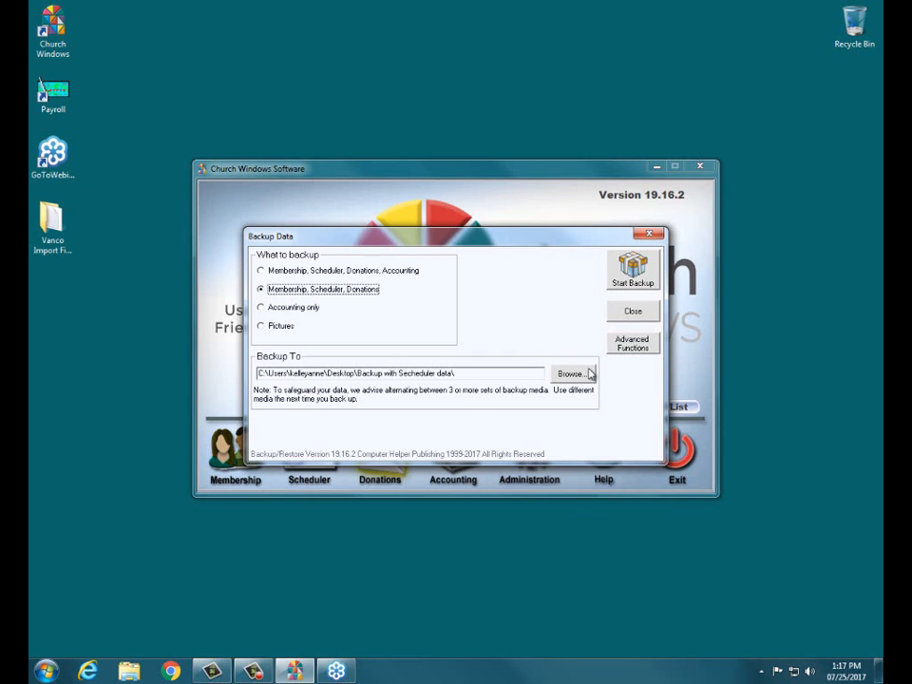
- Set the Desktop as the backup destination and run the backup
click(572, 373)
click(419, 289)
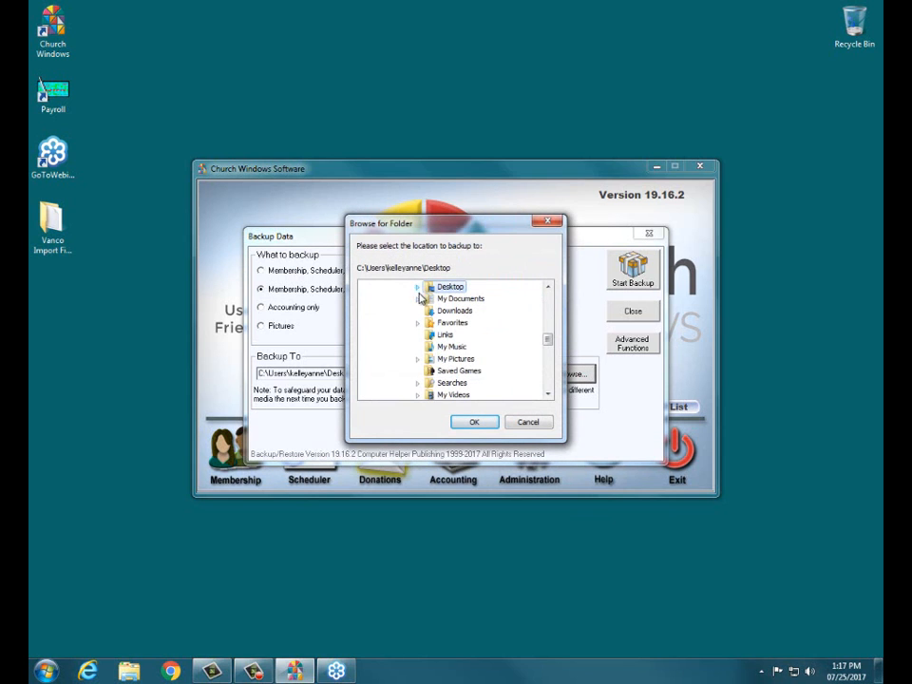
click(494, 424)
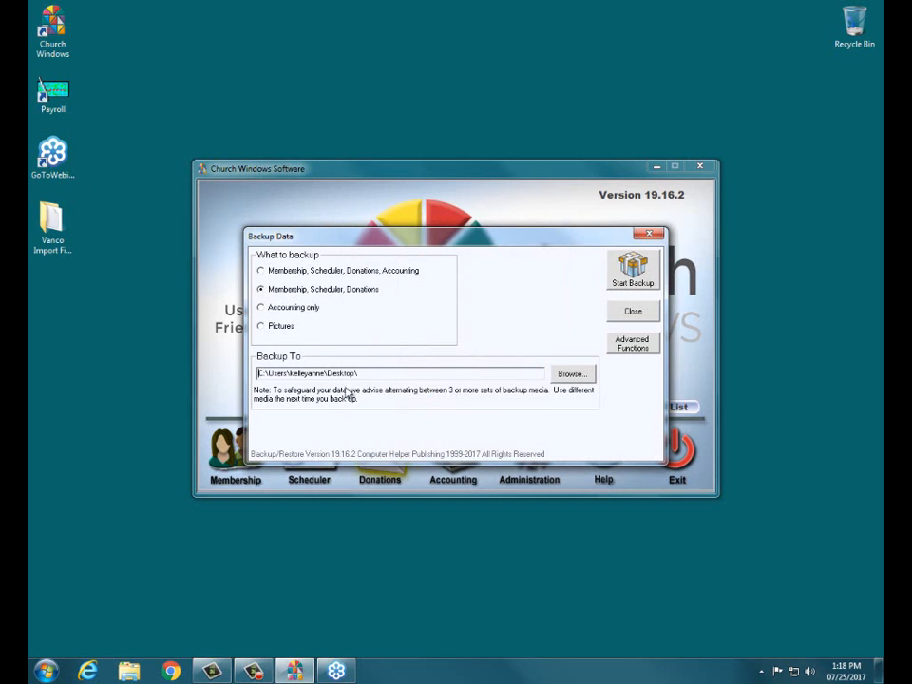
click(634, 271)
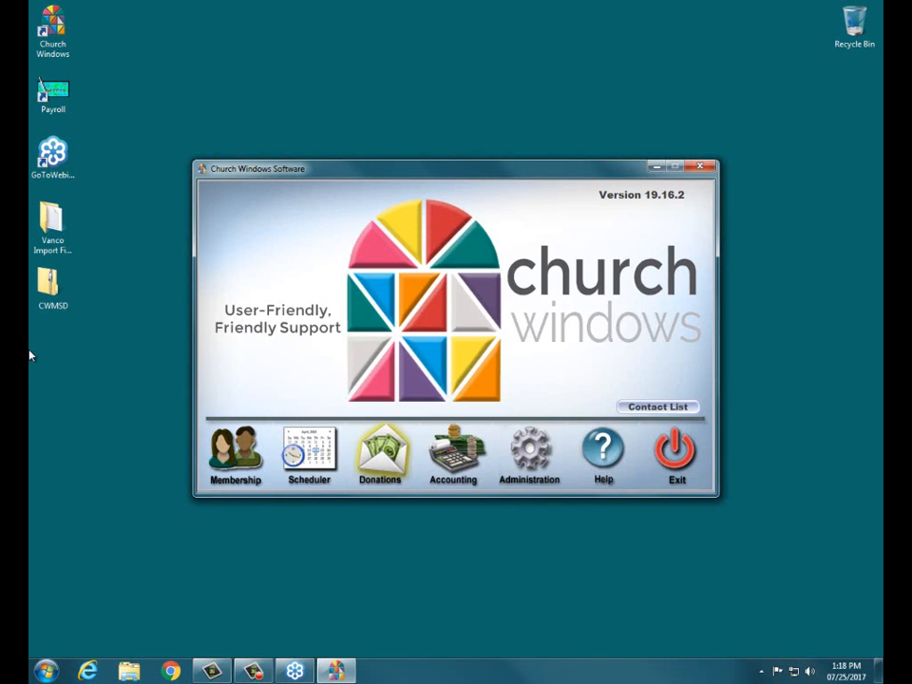
- Acknowledge the completed CWMSD backup, close the Backup Data dialog, and return to Donations
click(59, 311)
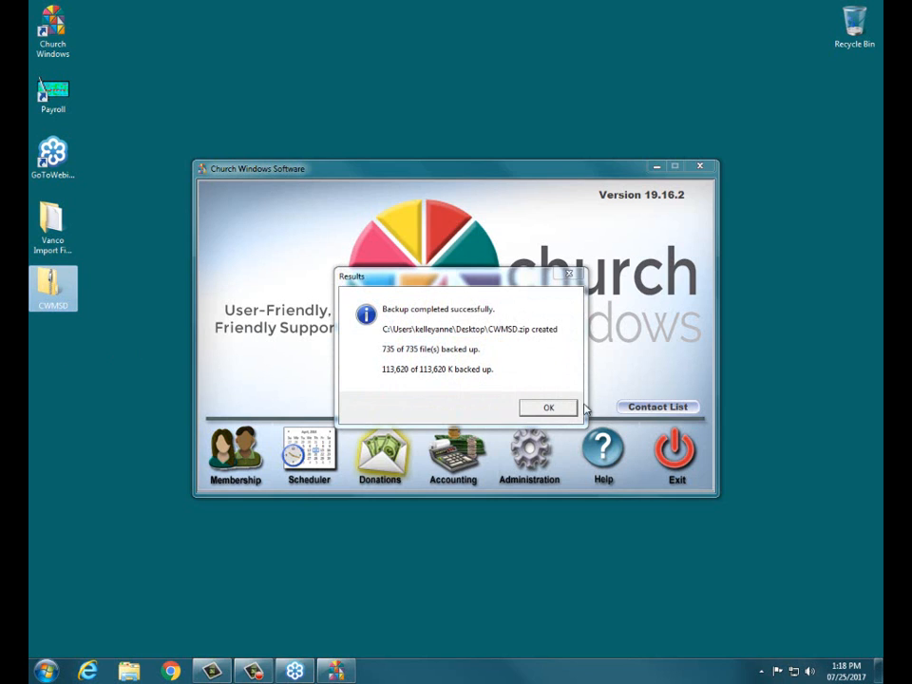
click(547, 407)
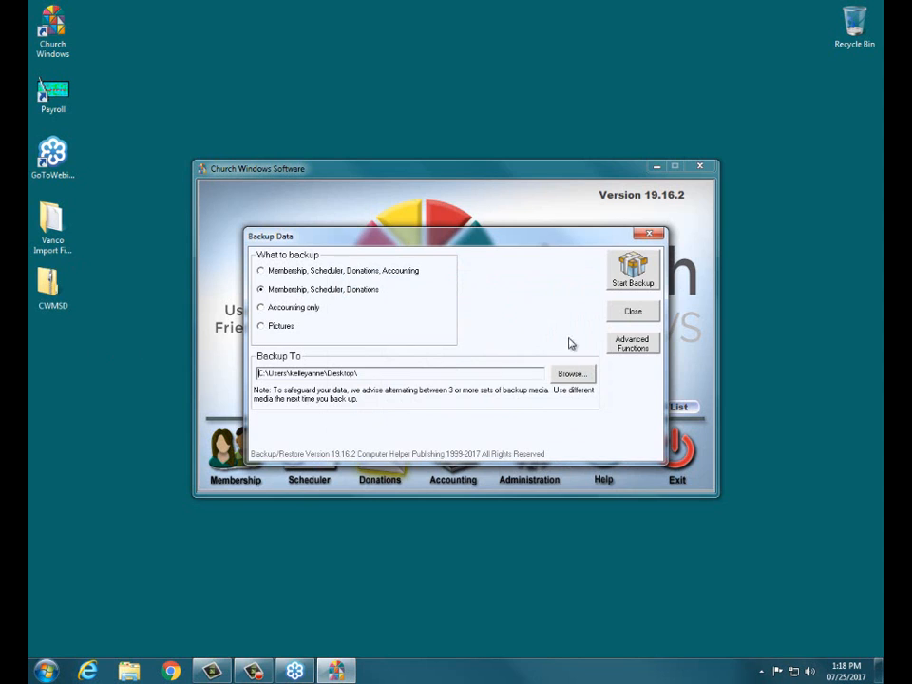
click(627, 317)
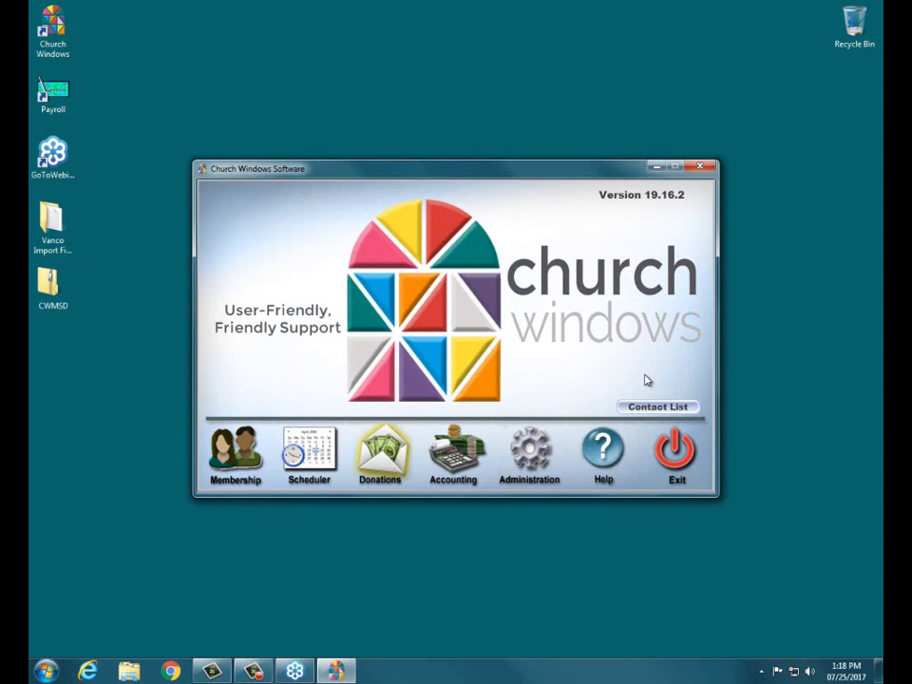
drag(449, 181, 453, 146)
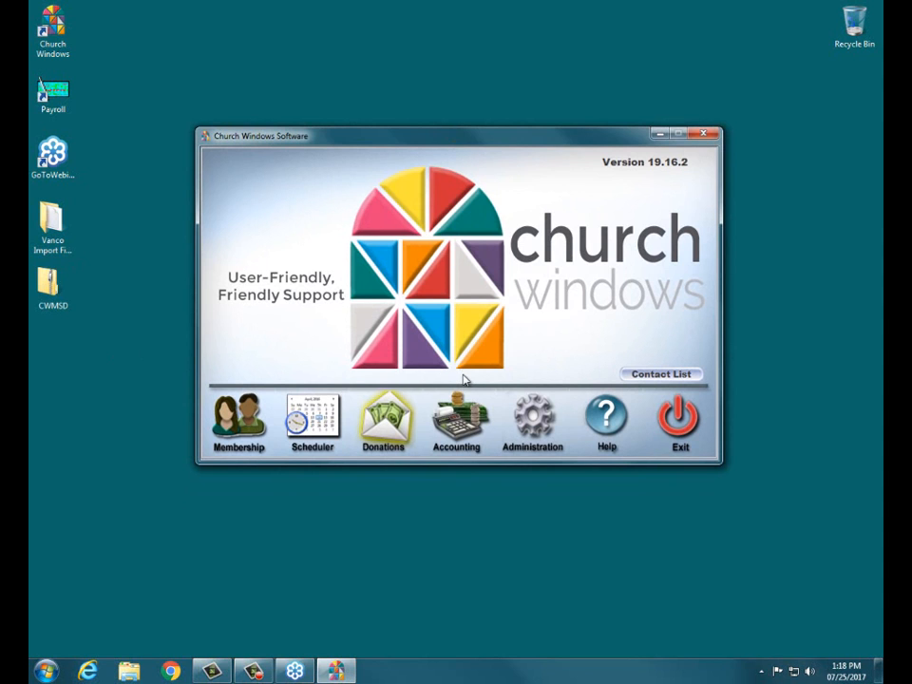
click(388, 427)
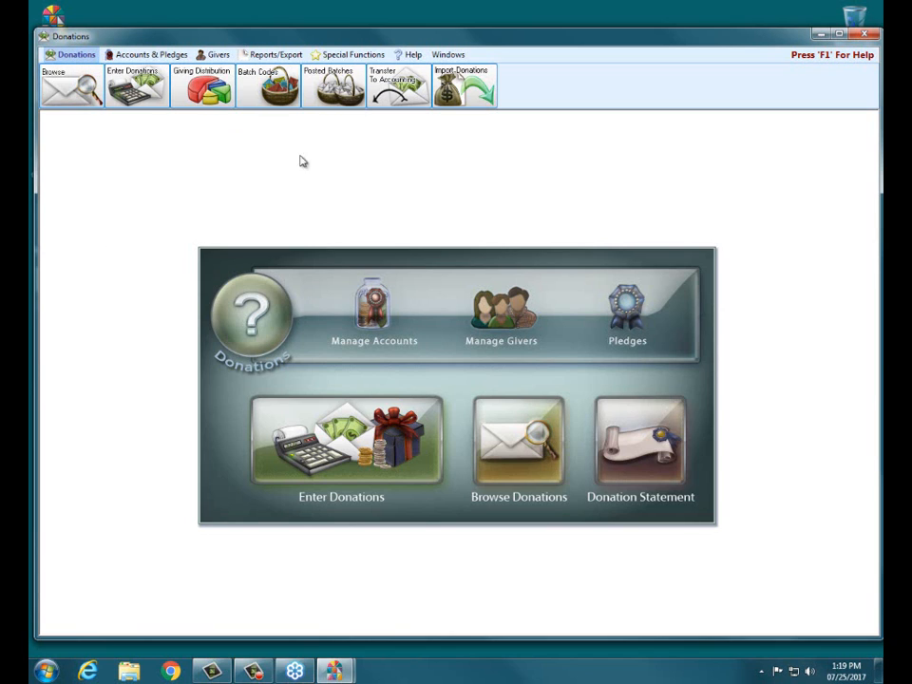
- Choose Vanco as the source from the Import Donations dropdown
click(461, 95)
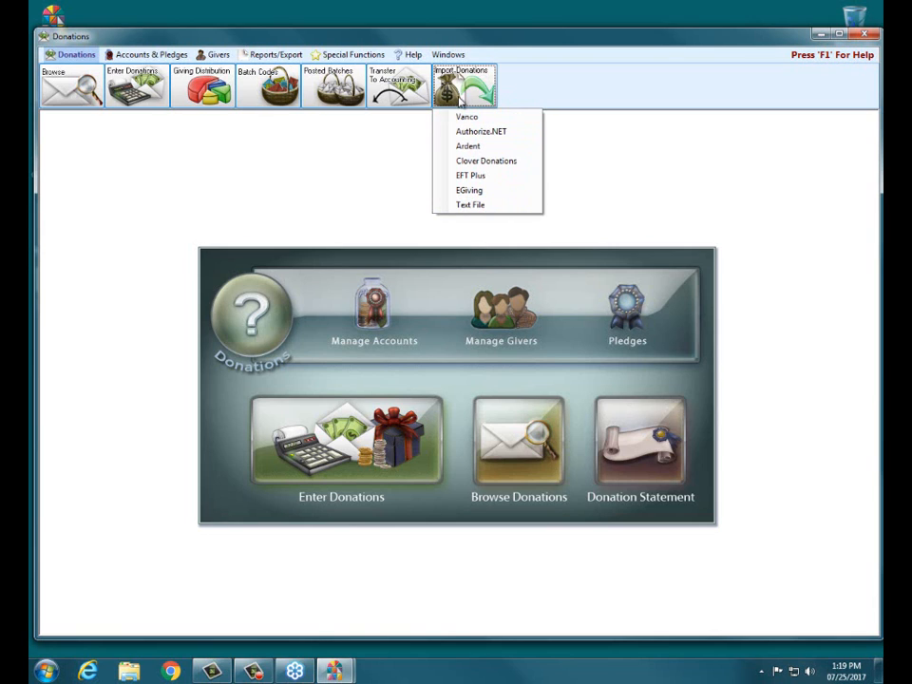
click(472, 119)
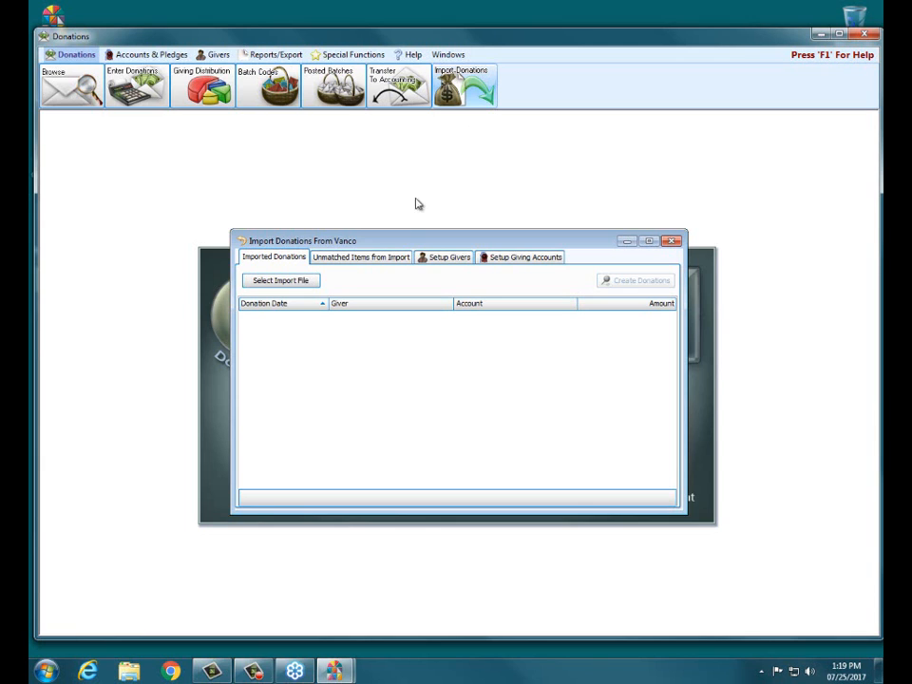
- Inspect a giver's Vanco customer number unchanged, then show giving accounts with their Vanco fund IDs
click(455, 261)
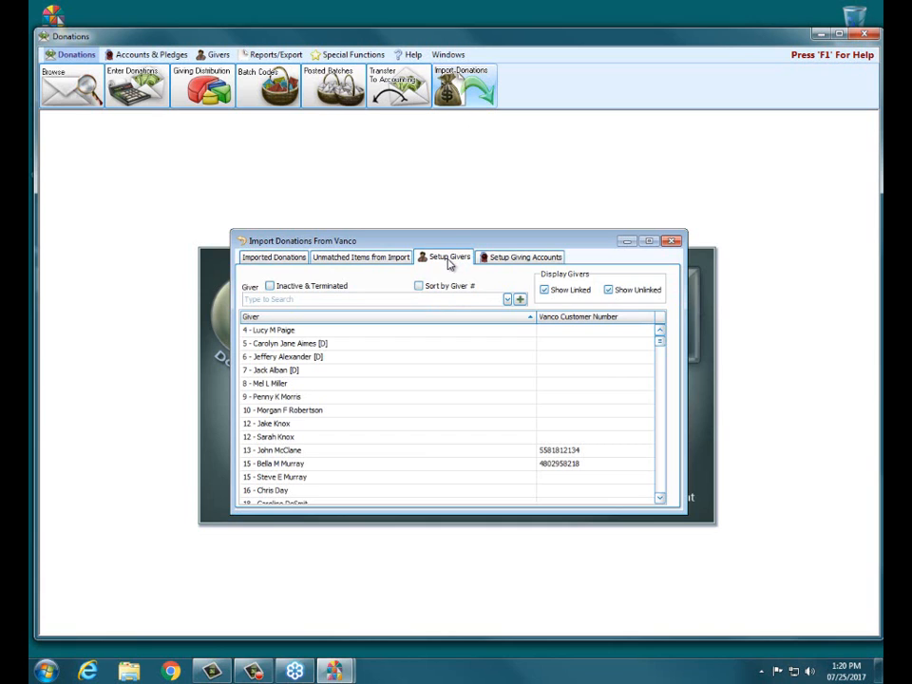
click(260, 450)
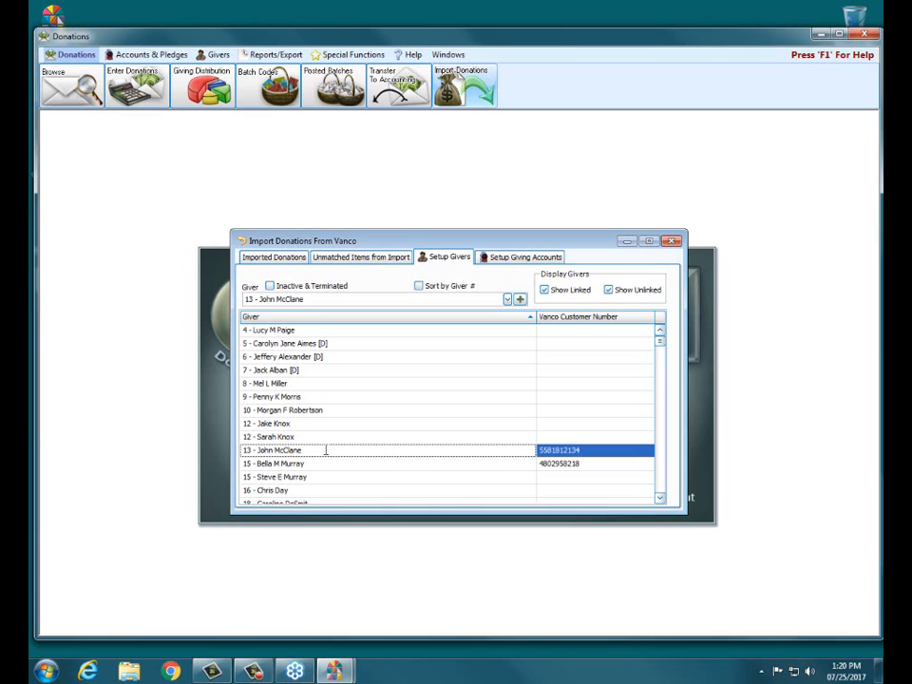
click(580, 451)
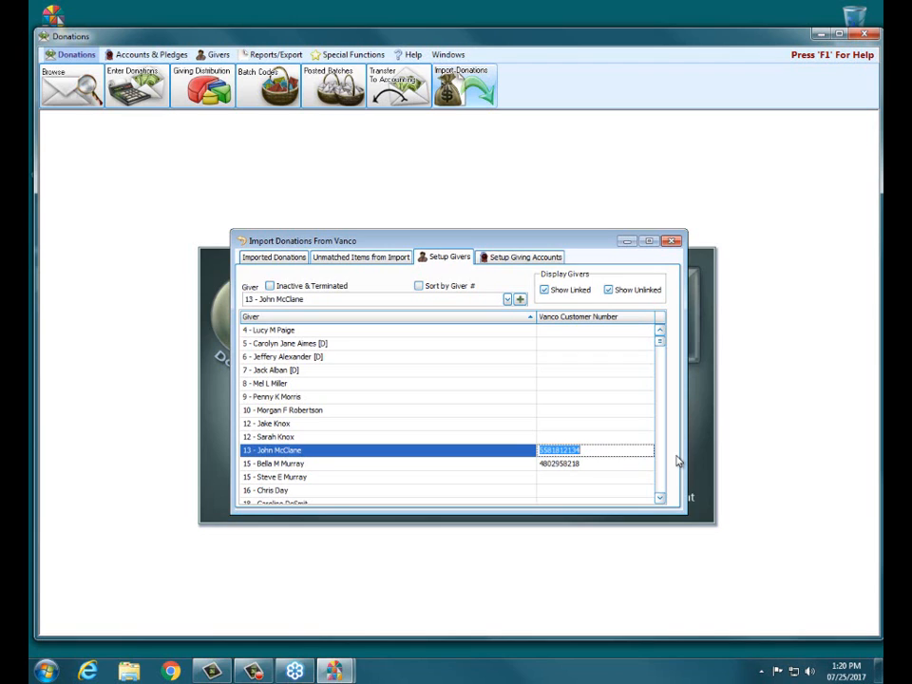
click(597, 450)
drag(597, 450, 543, 450)
click(311, 452)
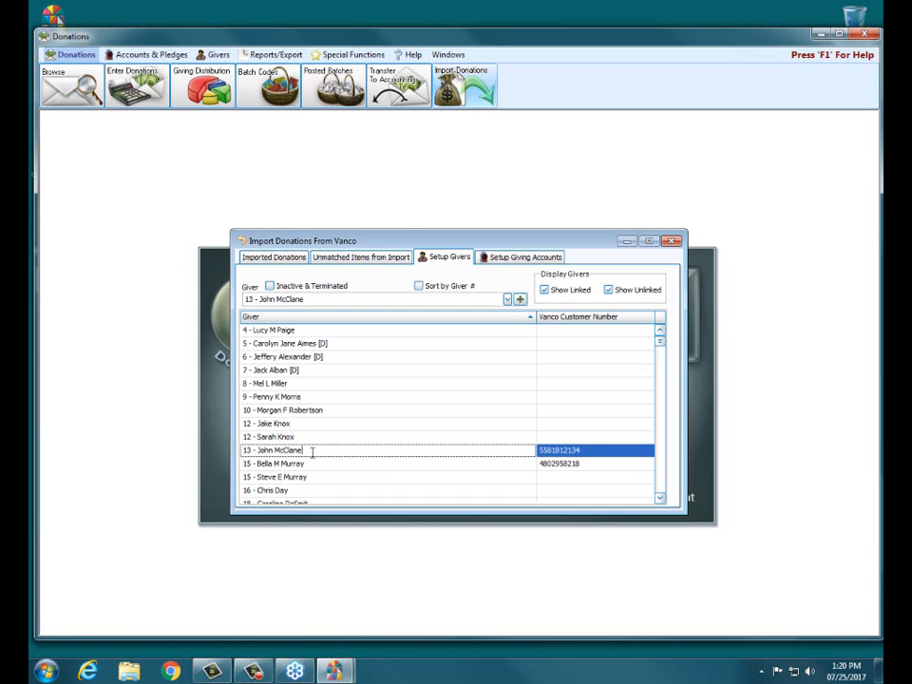
click(509, 264)
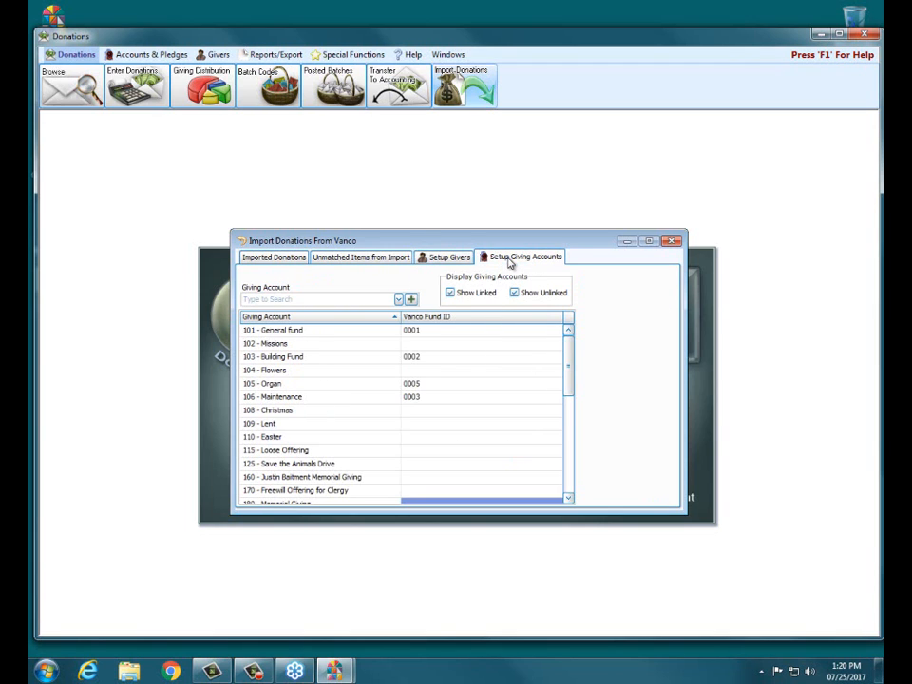
- Inspect the 101 - General fund's Vanco Fund ID 0001, then return to Imported Donations
click(437, 331)
click(436, 331)
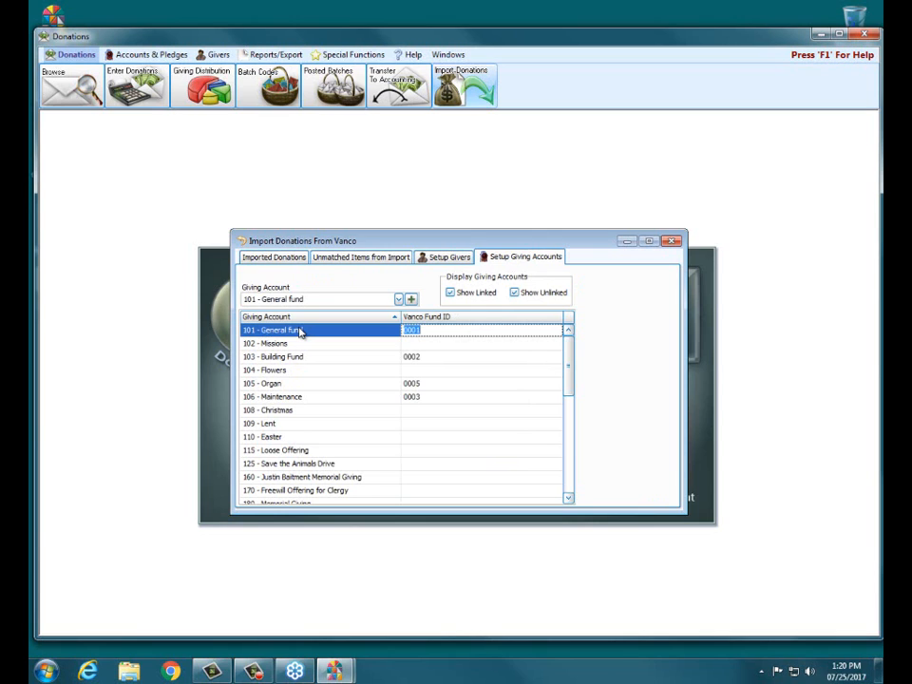
click(297, 258)
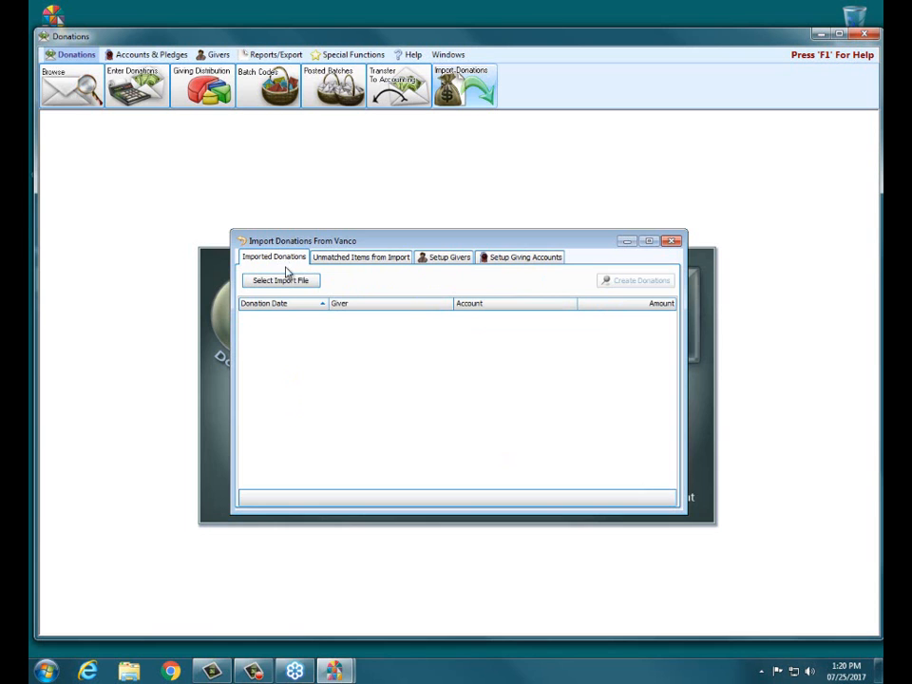
- Browse to the Desktop's Vanco Import File 2017 folder to pick the import file
click(292, 281)
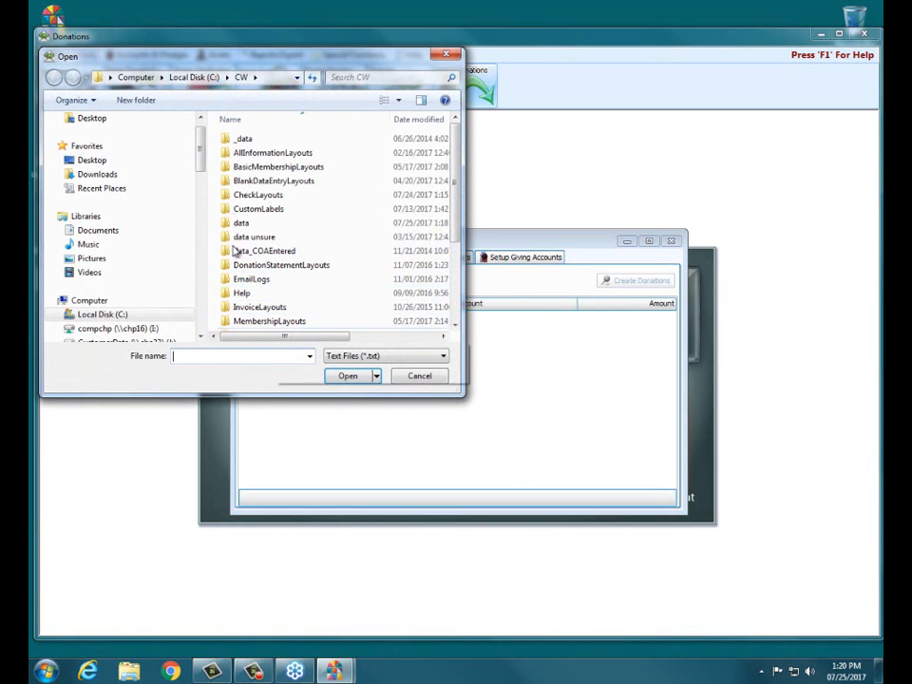
click(102, 161)
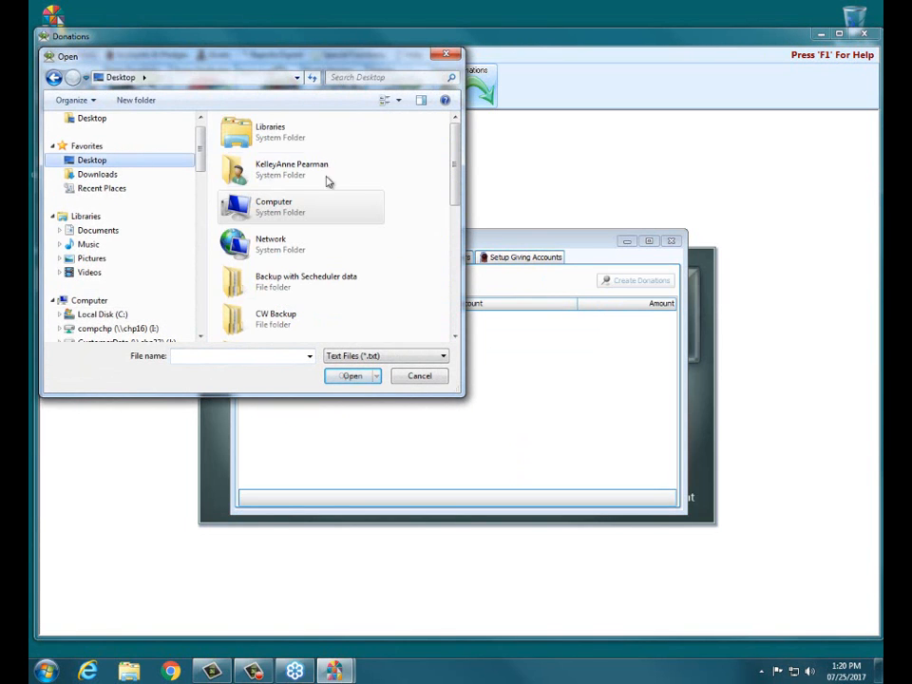
drag(456, 163, 452, 291)
click(294, 299)
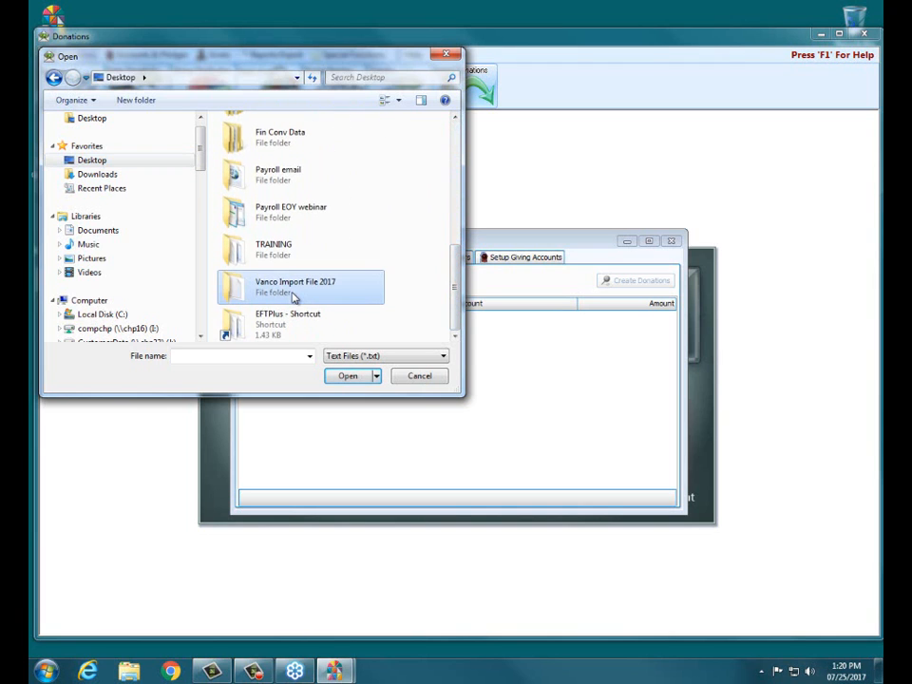
click(347, 376)
- Import 2017 Vanco Example and briefly expand the 04/20/2017 donation group to review it
click(255, 142)
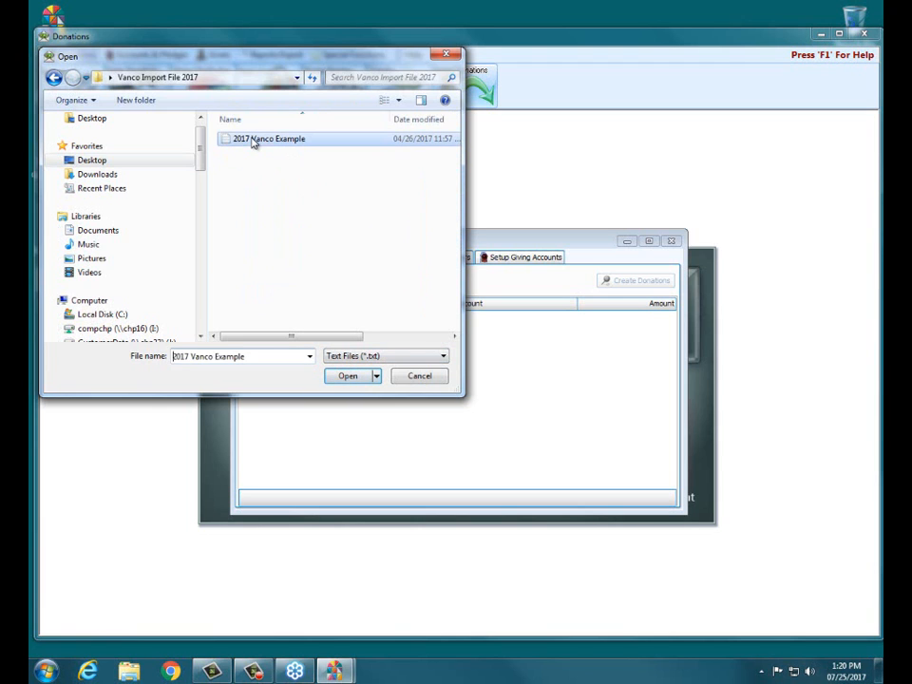
click(347, 379)
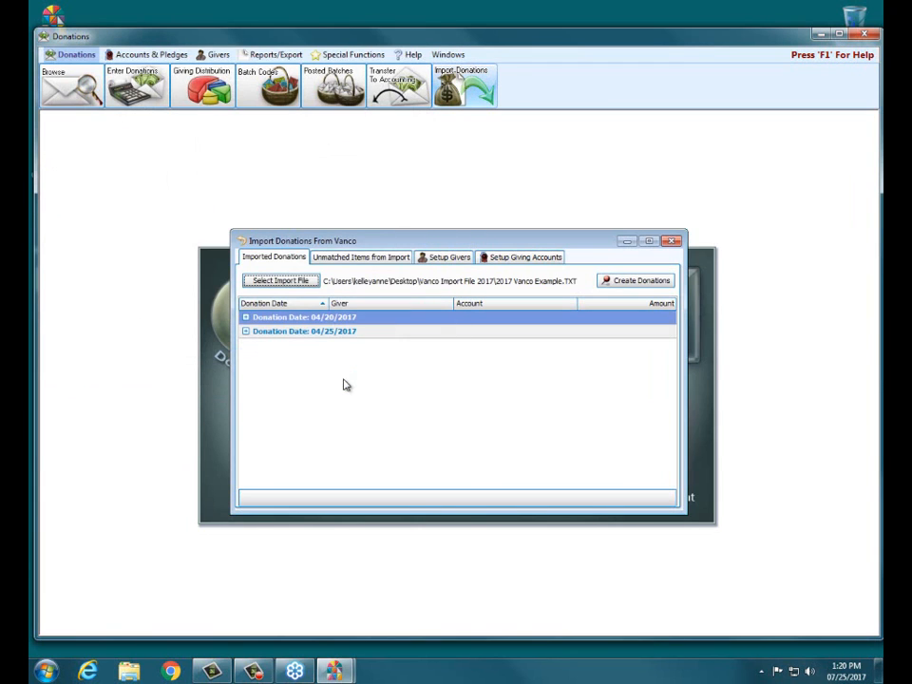
click(245, 317)
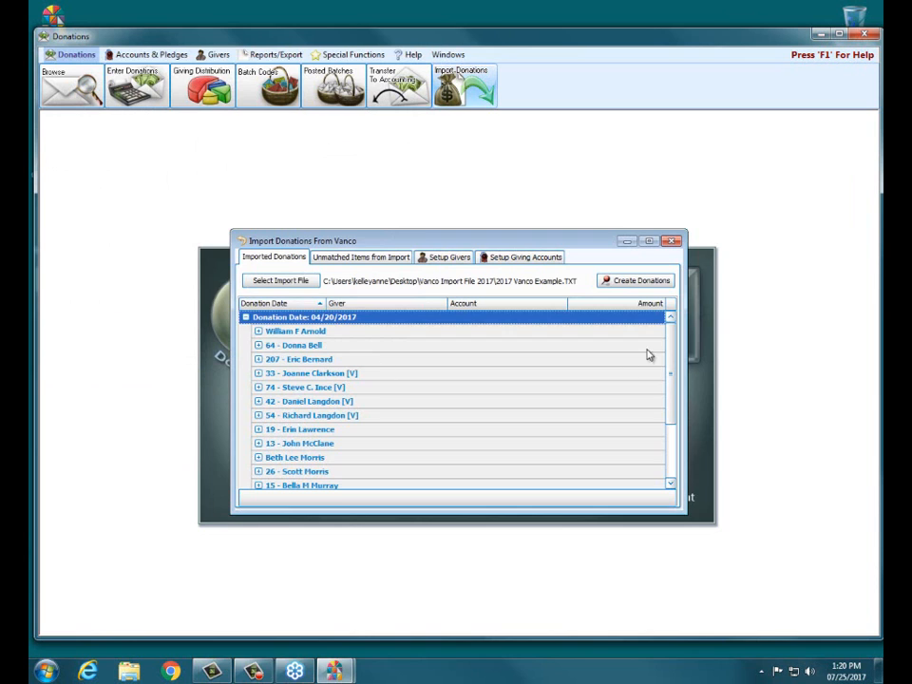
mouse_move(678, 351)
mouse_down()
mouse_move(672, 384)
mouse_move(675, 345)
mouse_up()
click(245, 318)
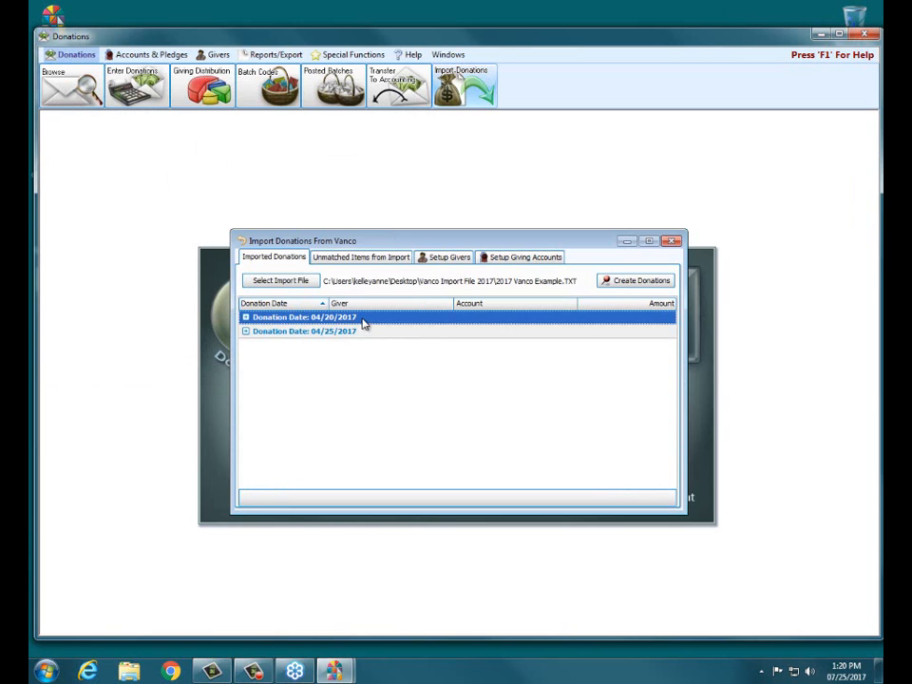
- Open the imported batches and expand the 04/25/2017 batch, leaving its date unchanged
click(622, 283)
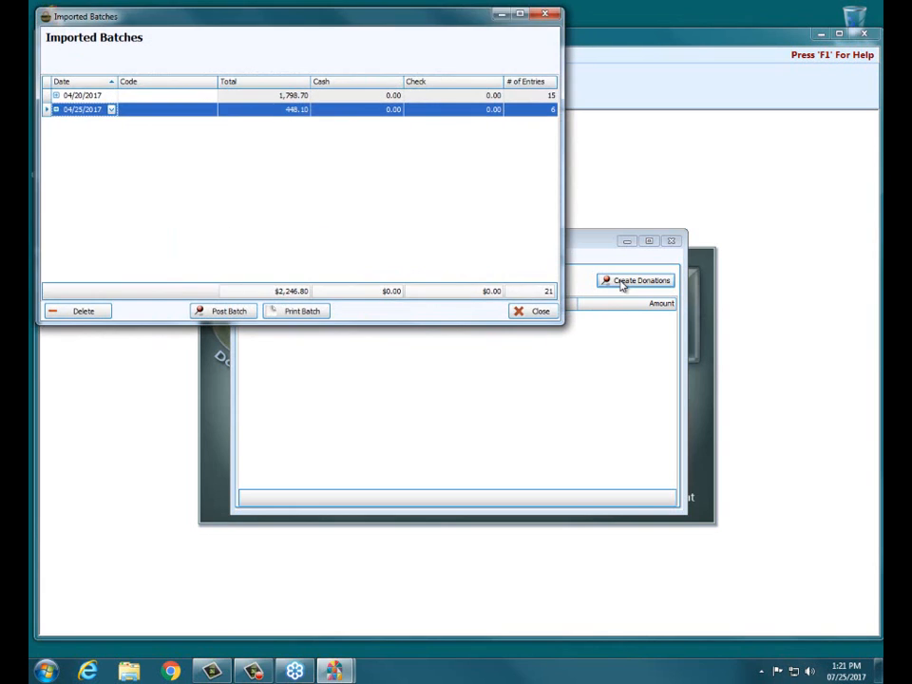
click(111, 109)
click(343, 156)
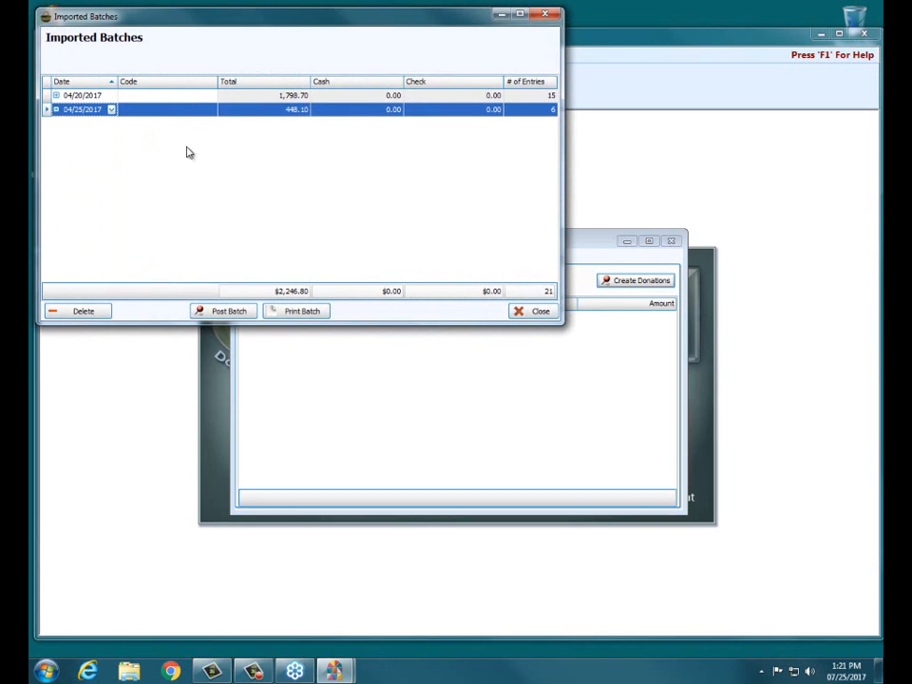
click(55, 110)
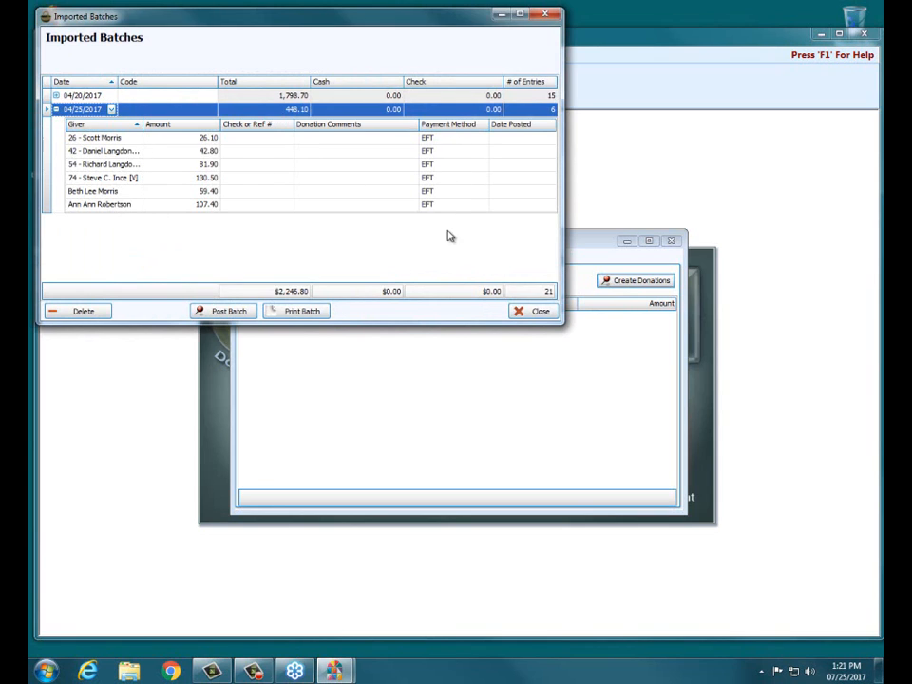
- Post the $448.10 04/25/2017 batch despite the non-Sunday warning, then close the list
click(223, 318)
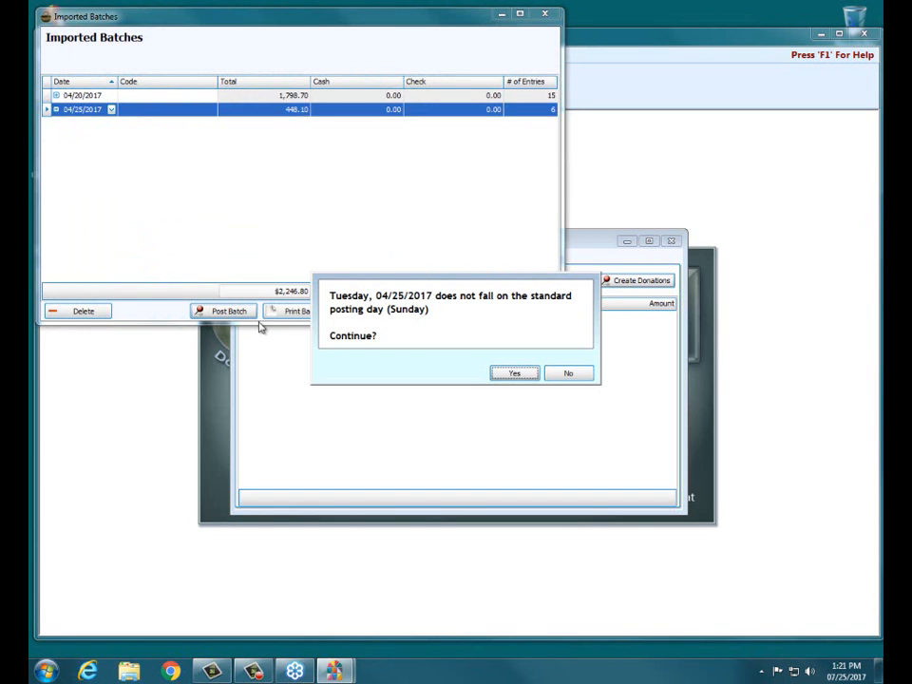
click(501, 373)
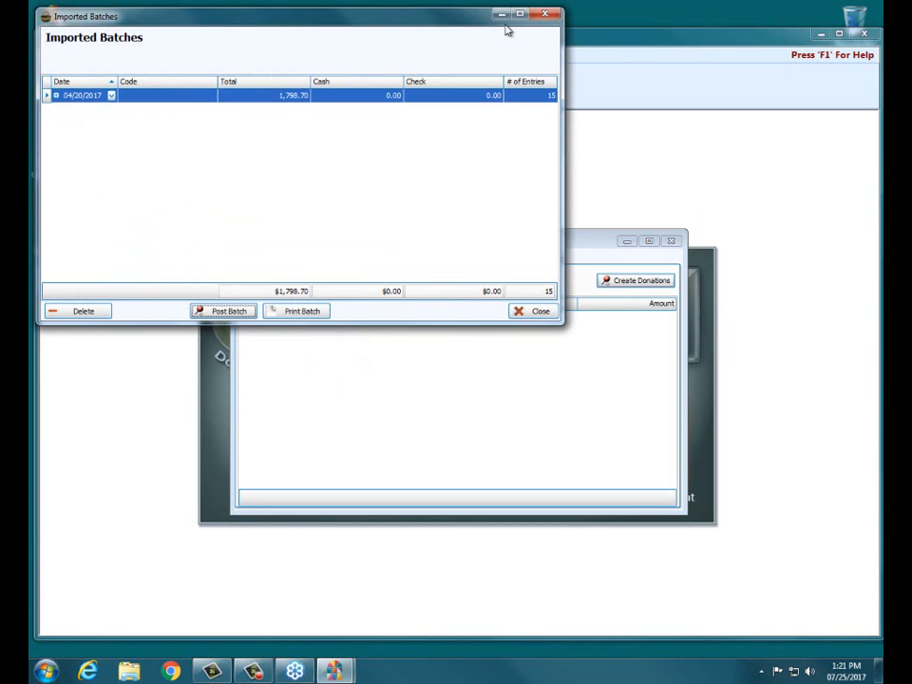
click(548, 16)
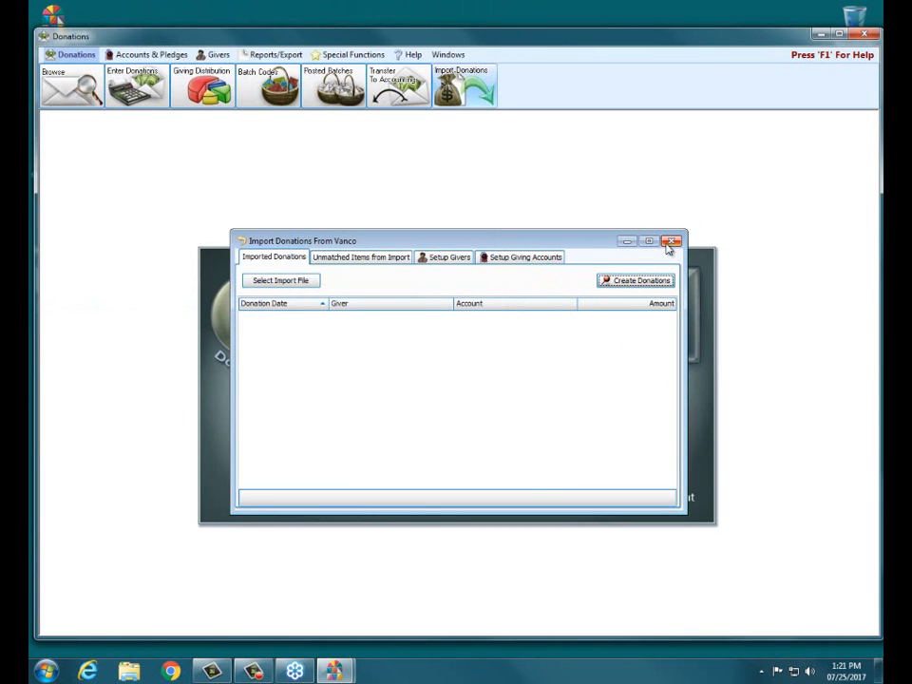
- Close the Vanco import window and open Transfer To Accounting to list the 04/25/2017 $448.10 batch
click(670, 243)
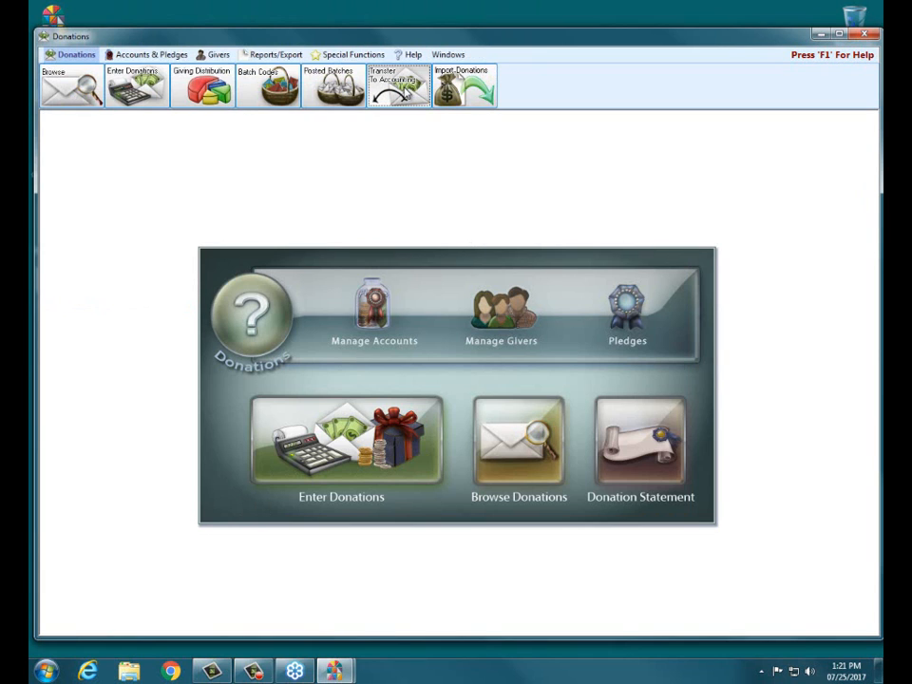
click(399, 87)
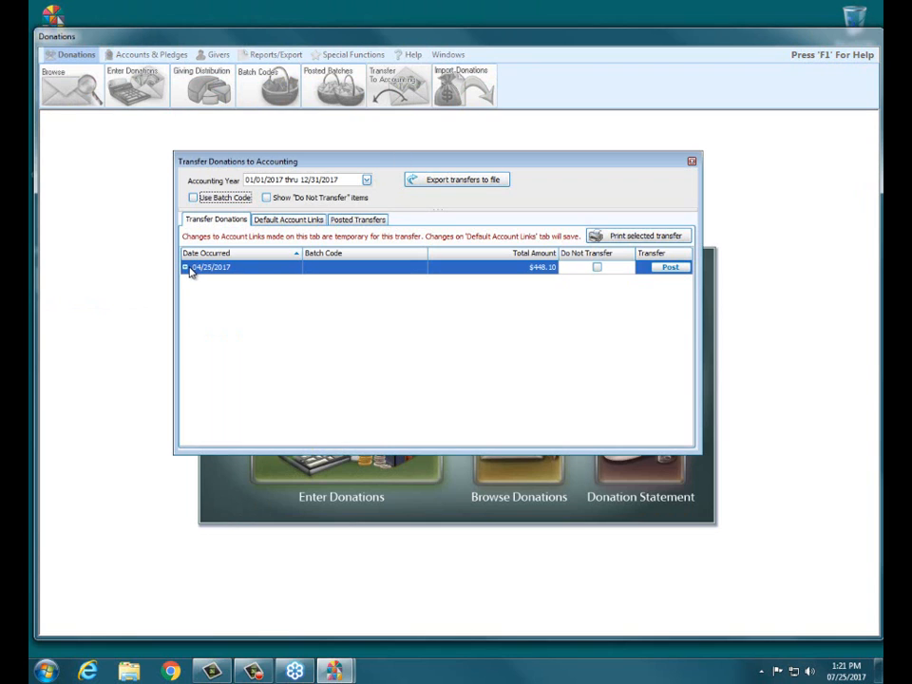
- Expand and post the 04/25/2017 $448.10 batch to Accounting as transaction 170, confirming the DONA transaction
click(186, 267)
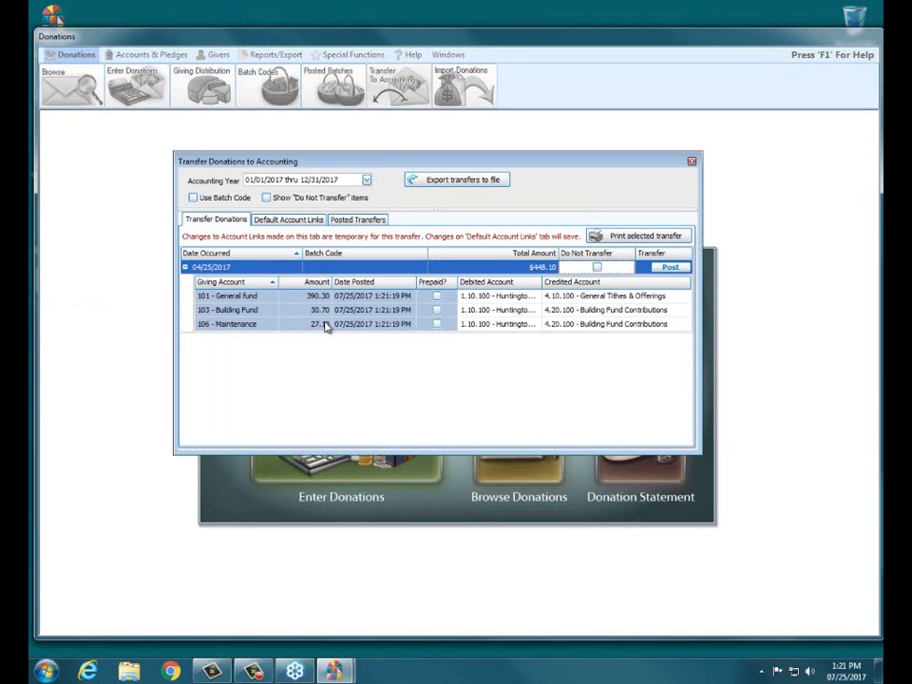
click(671, 268)
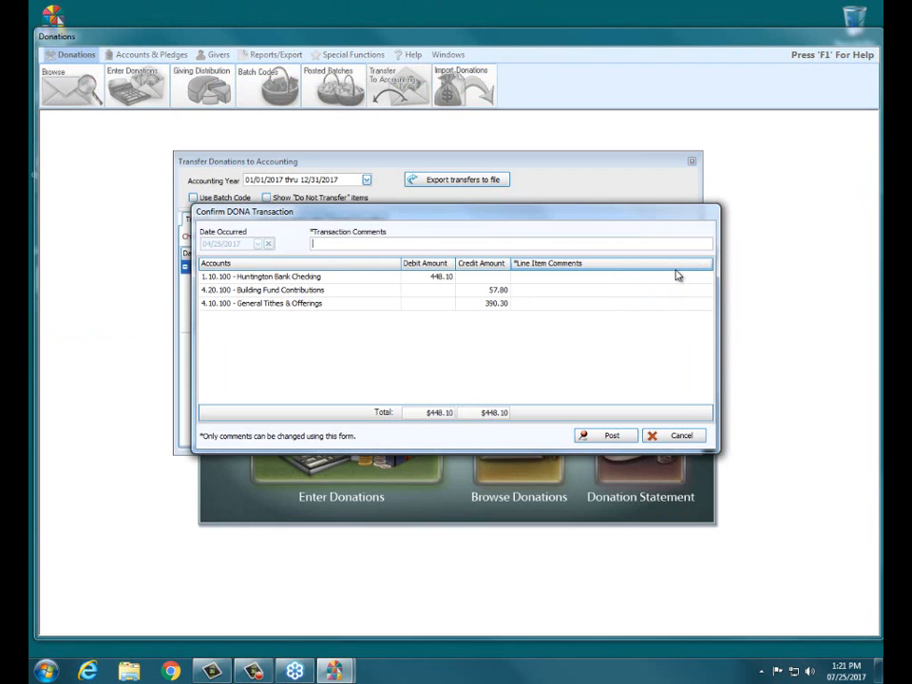
click(609, 436)
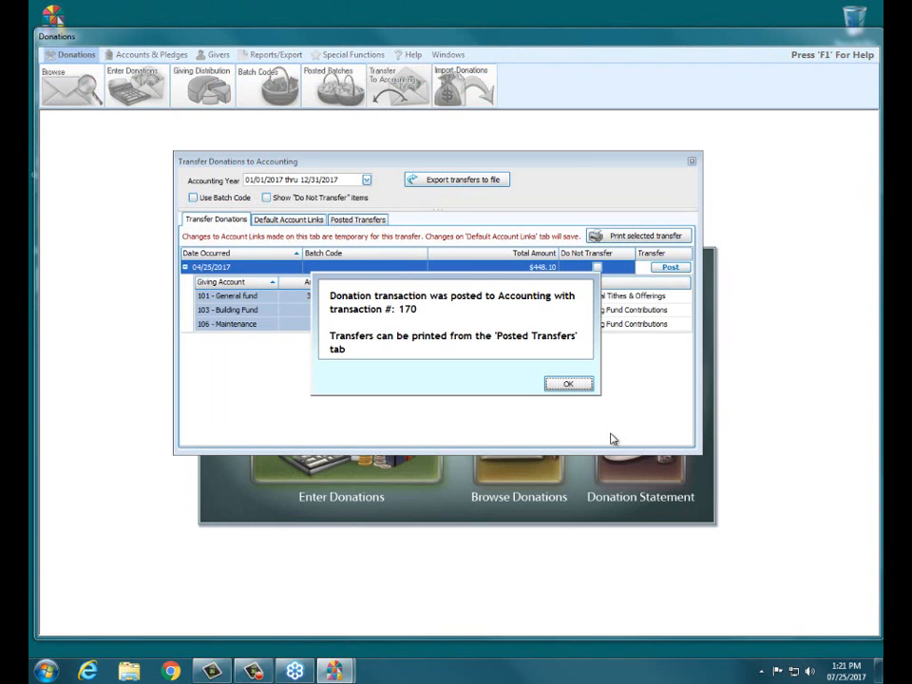
click(577, 389)
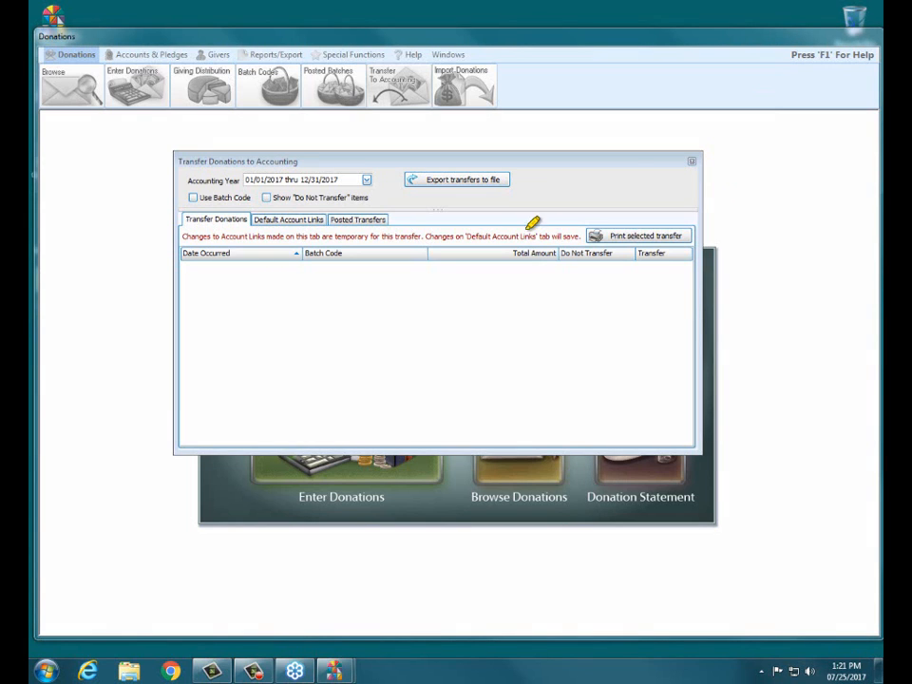
- Adjust the empty transfer list and choose Export transfers to file, reaching the posting-disabled warning
drag(406, 180, 518, 180)
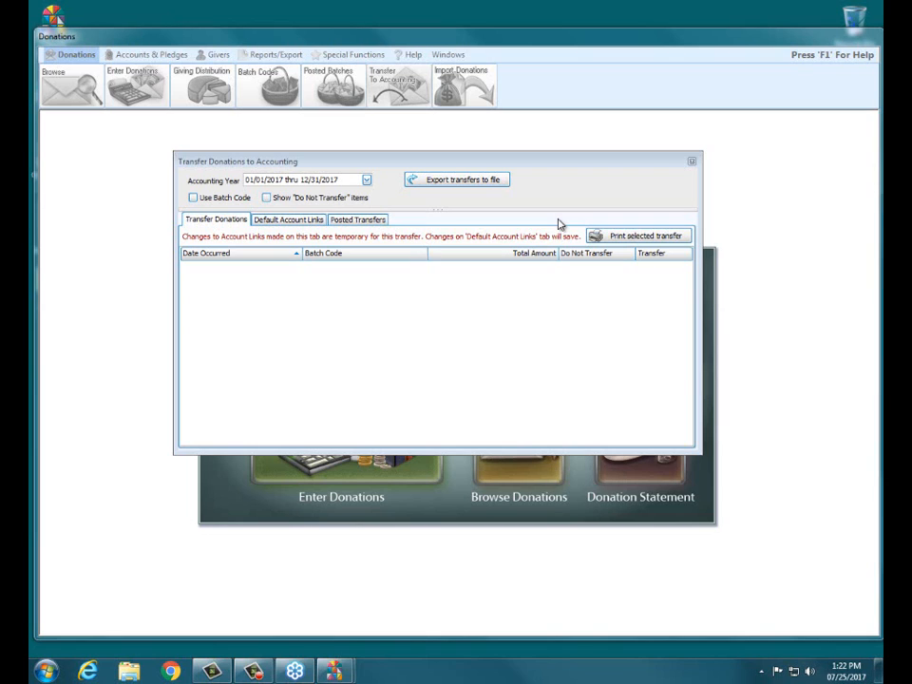
click(478, 180)
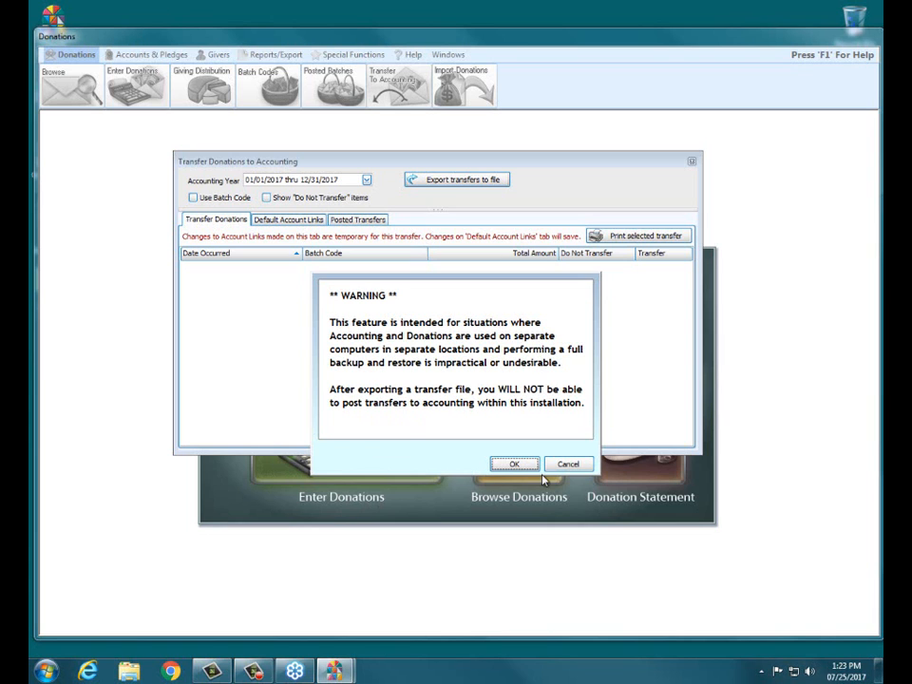
- Export the donation transfers to Transfer.xml on the Desktop, then close the transfer window and minimise Church Windows
click(514, 463)
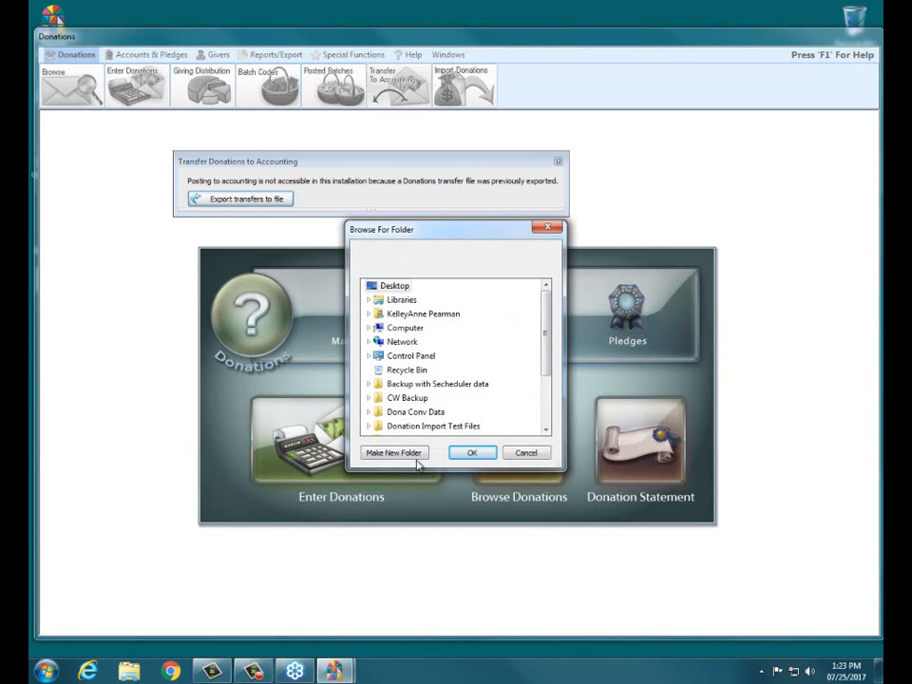
click(472, 453)
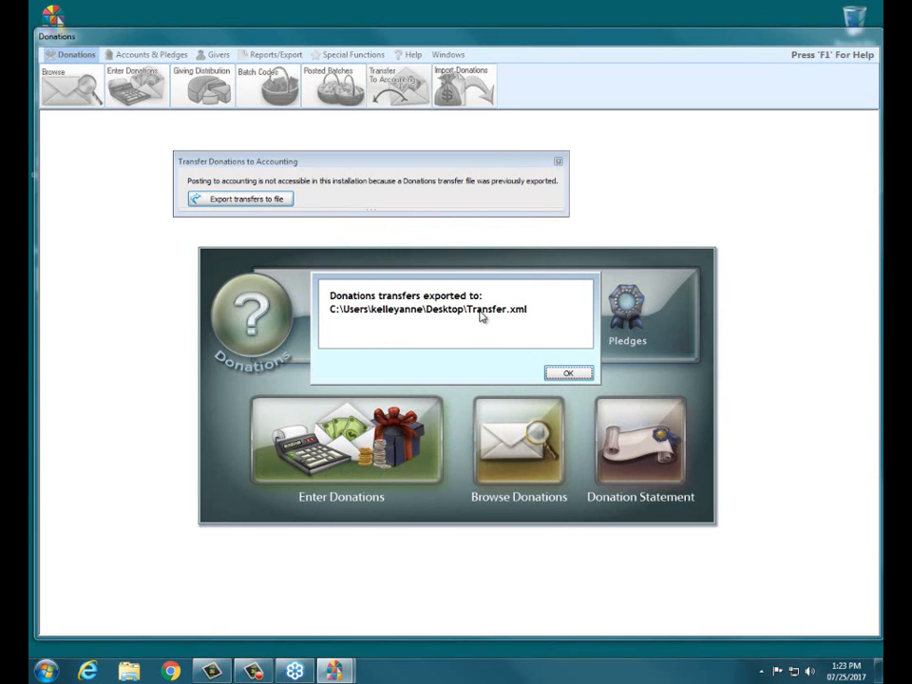
click(567, 373)
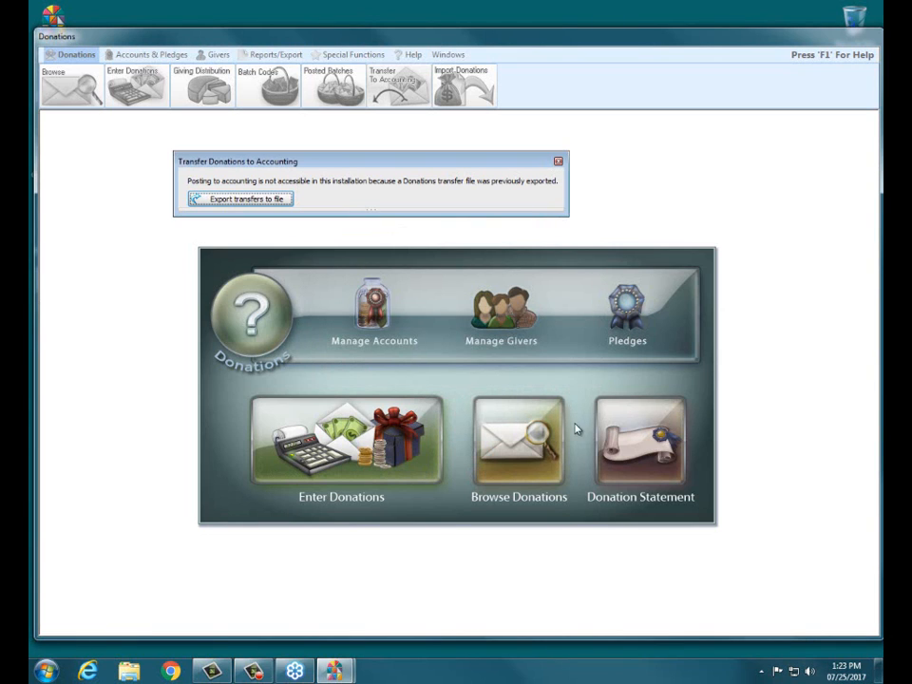
click(558, 162)
click(821, 34)
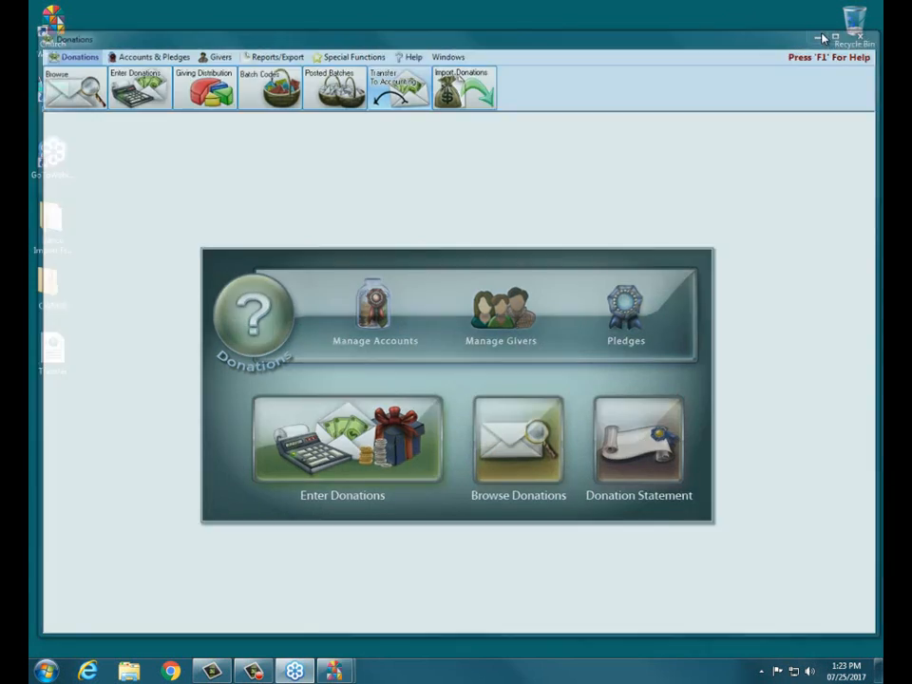
- View Transfer.xml in Internet Explorer, close it, move its icon beside CWMSD, and restore the Donations window
double_click(57, 353)
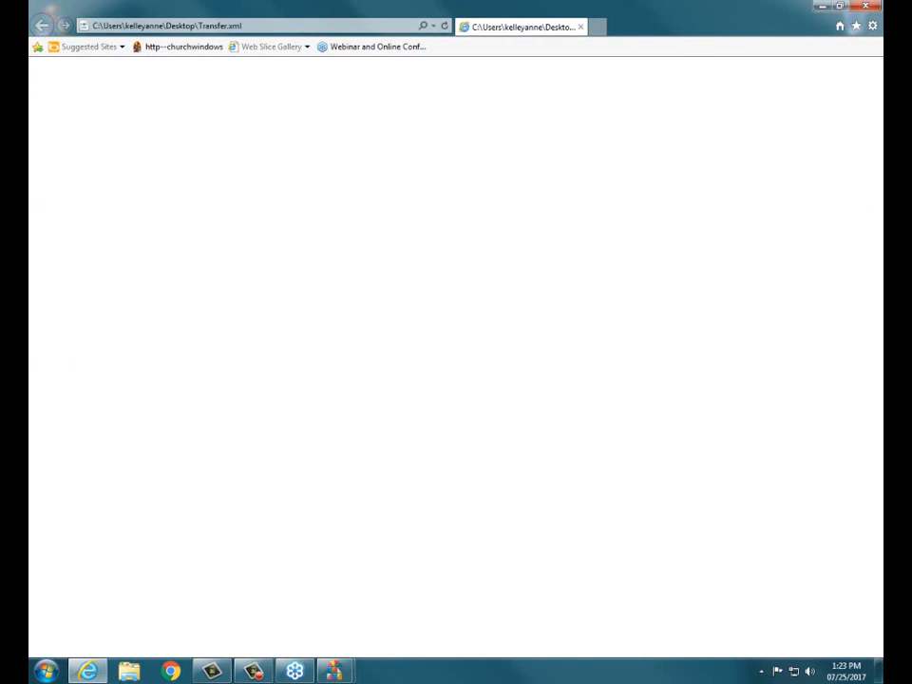
click(866, 6)
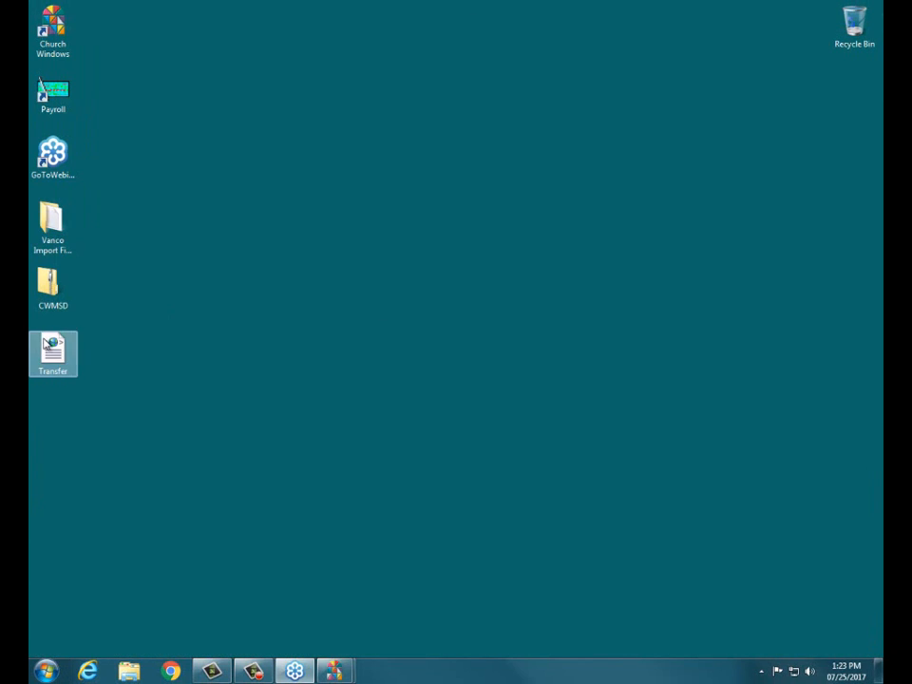
drag(52, 349, 102, 287)
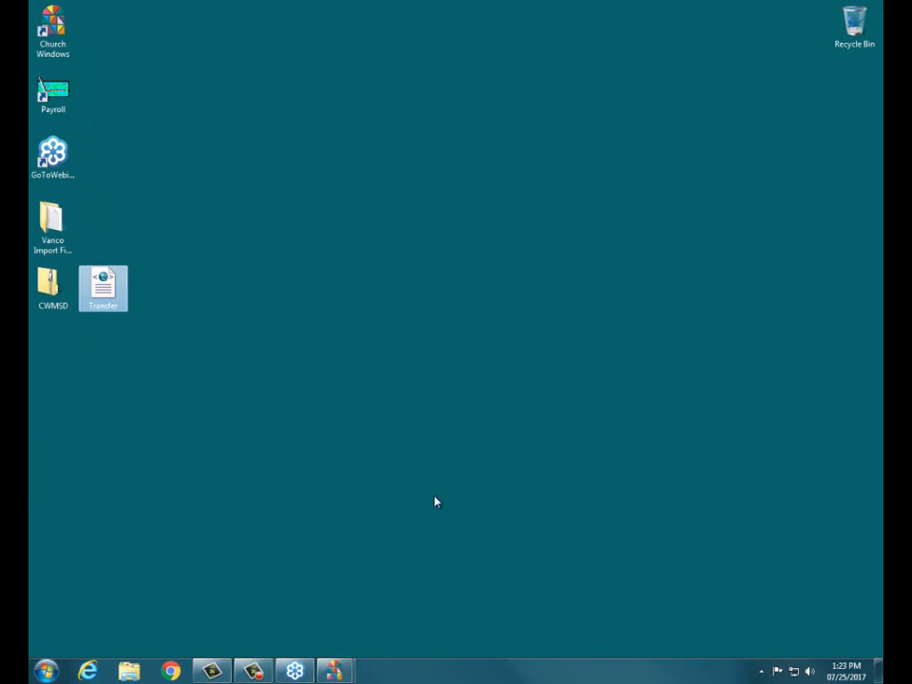
click(330, 675)
click(380, 602)
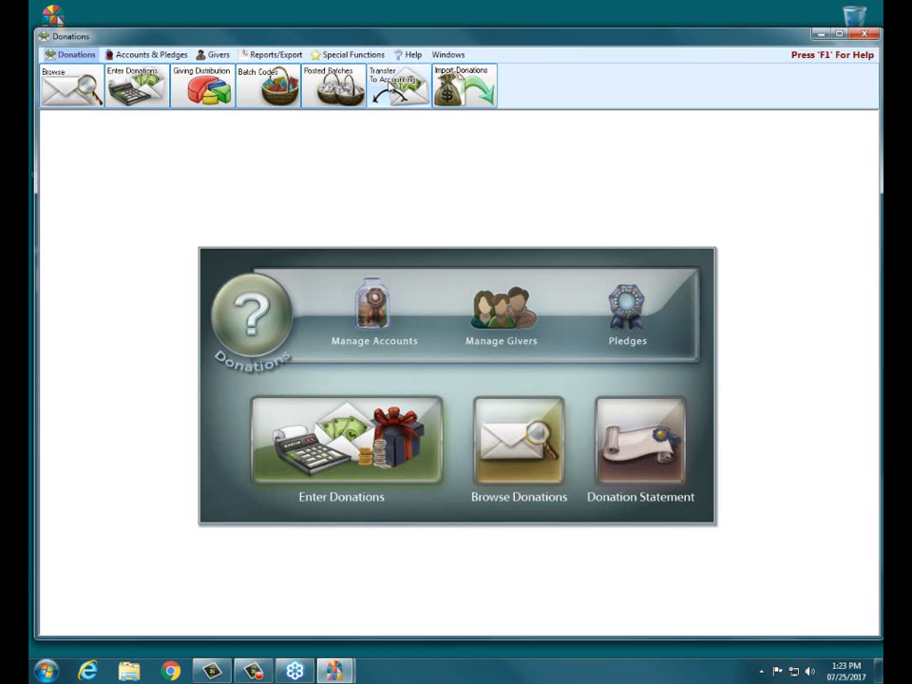
- Reopen Transfer To Accounting to see posting is no longer accessible, then close it
click(399, 87)
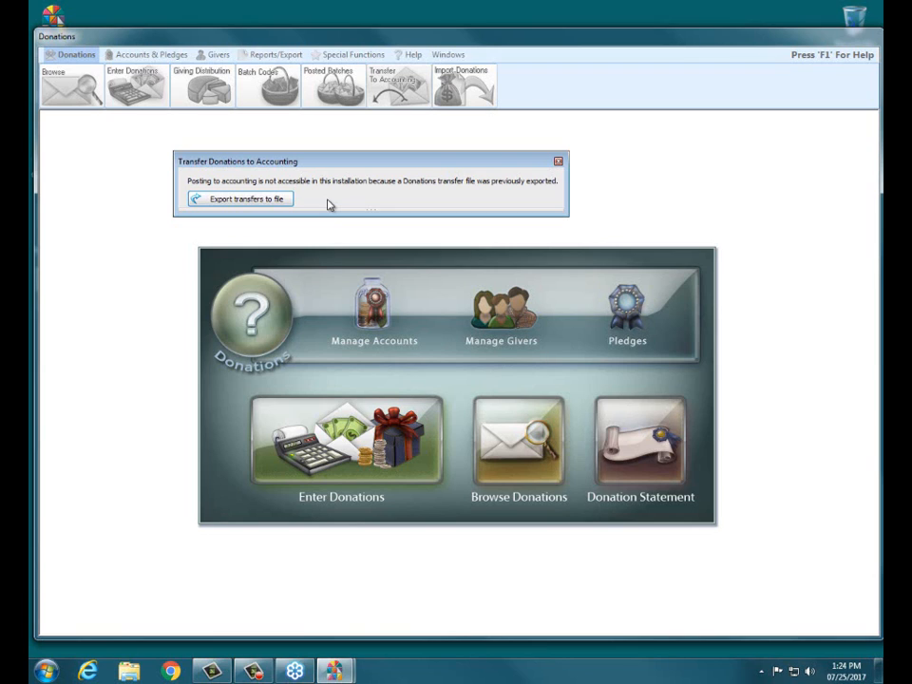
click(559, 163)
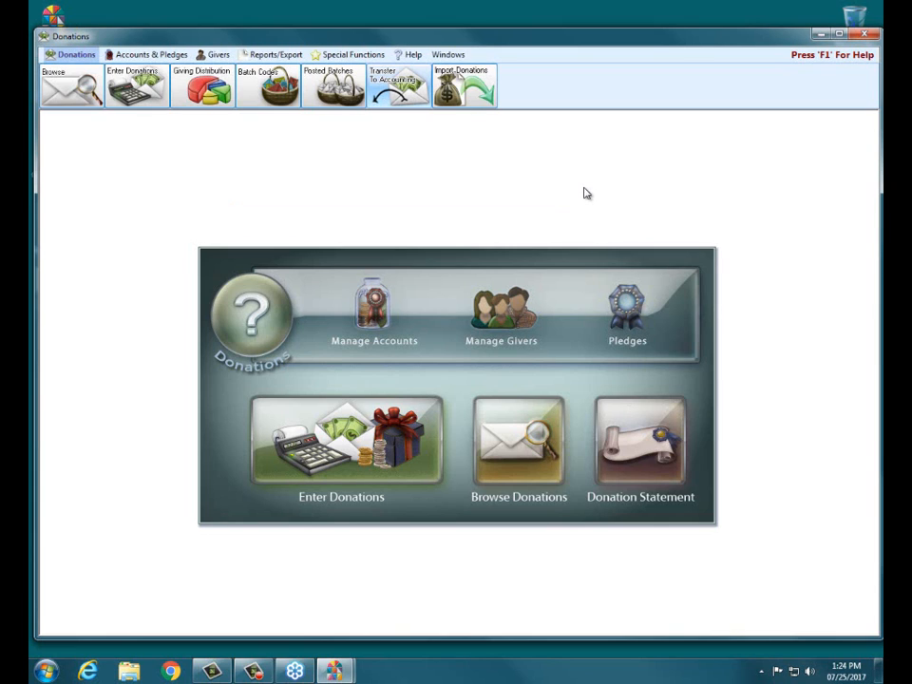